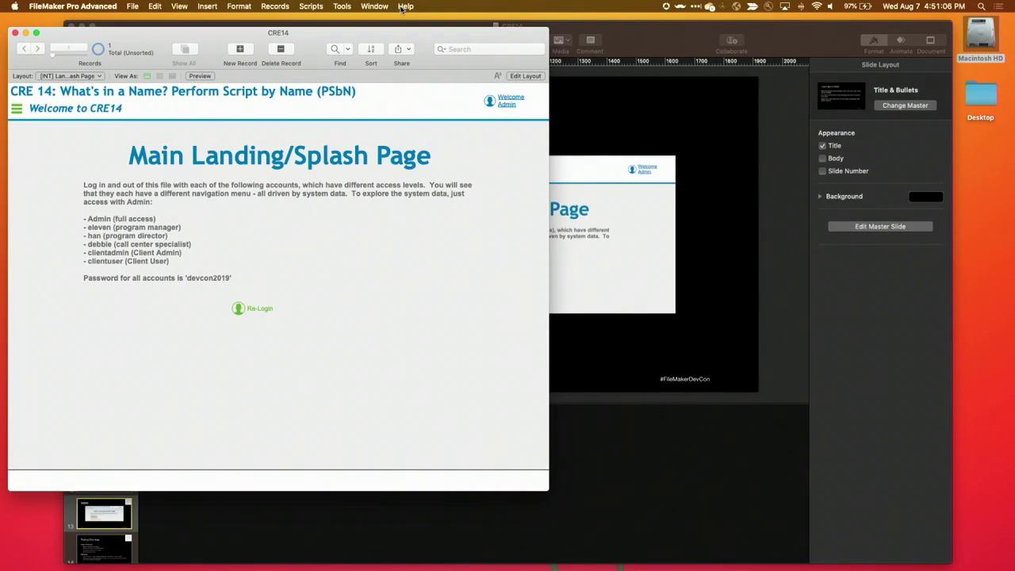
Reposition the CRE14 window and open the Nav Menu over the Splash Page
drag(313, 46, 308, 41)
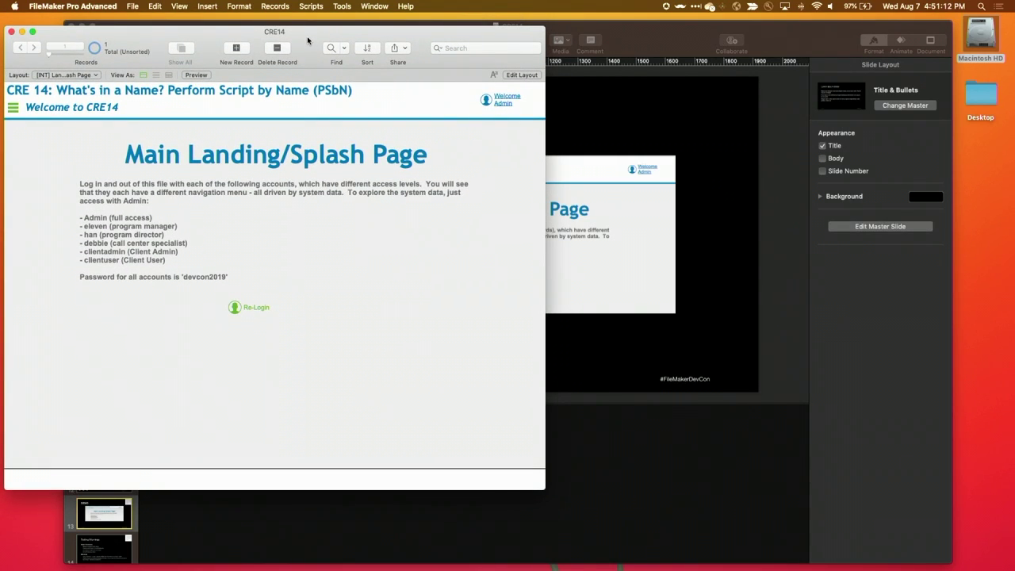
drag(309, 40, 322, 38)
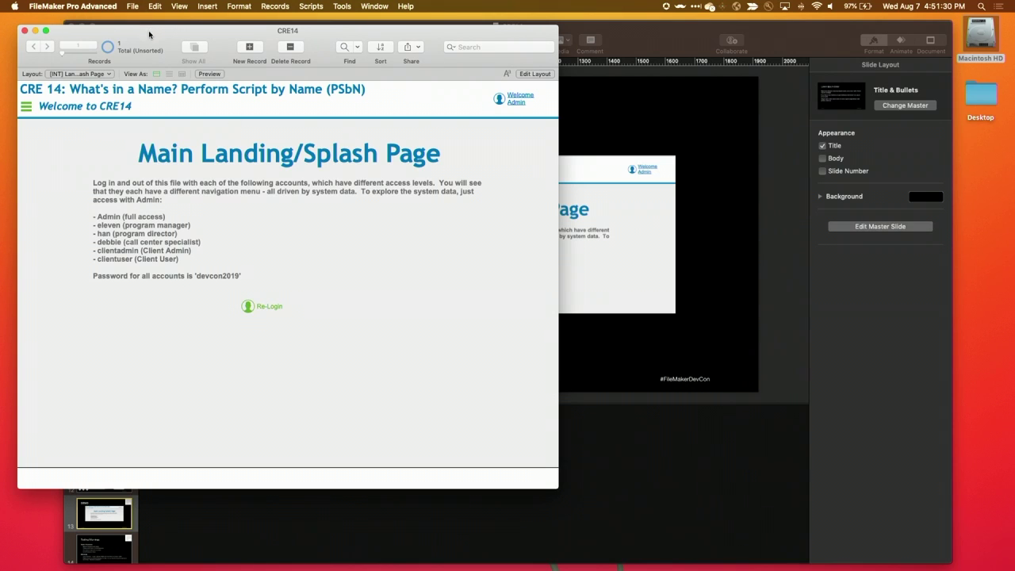
drag(151, 36, 142, 31)
click(17, 99)
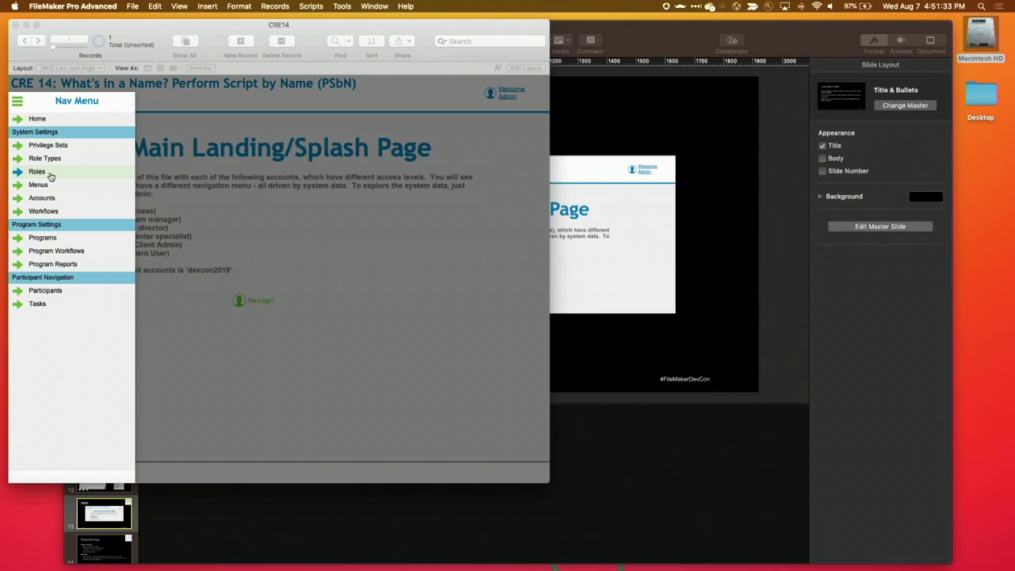
On Privilege Sets, review Program Managers, Customer Service, Client, Client Admin and [Full Access]
click(57, 147)
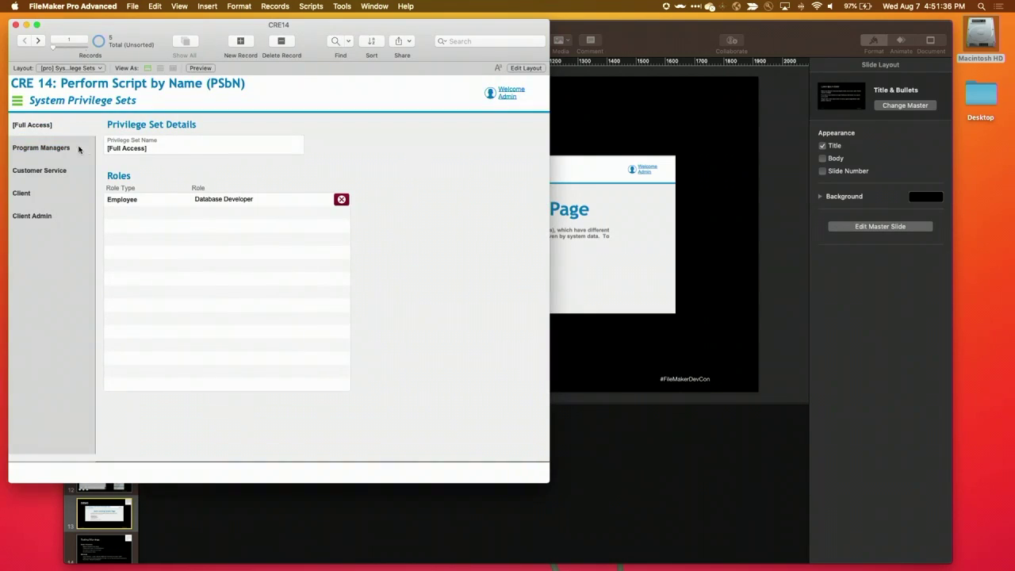
click(79, 148)
click(55, 167)
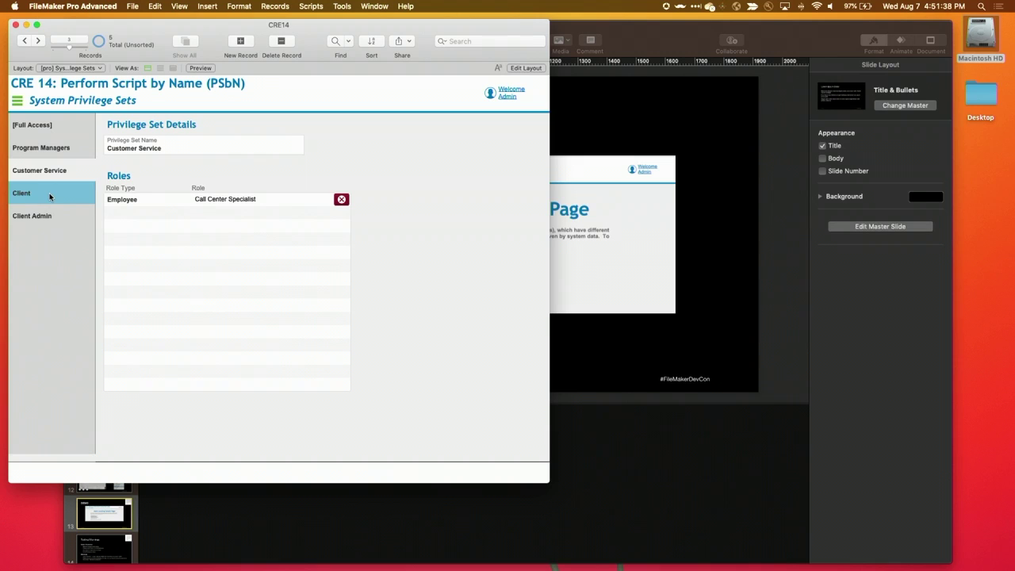
click(51, 195)
click(48, 215)
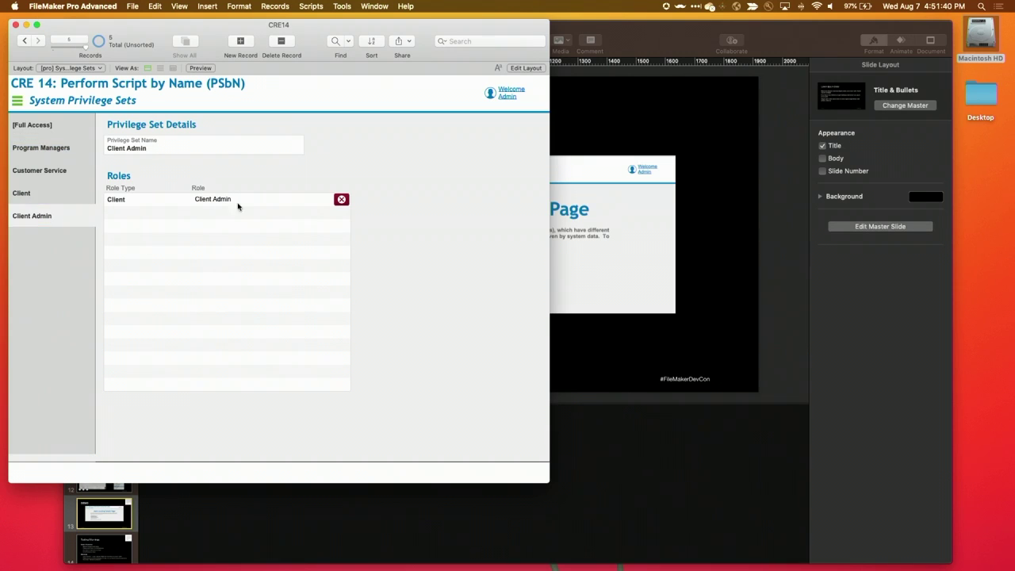
click(68, 127)
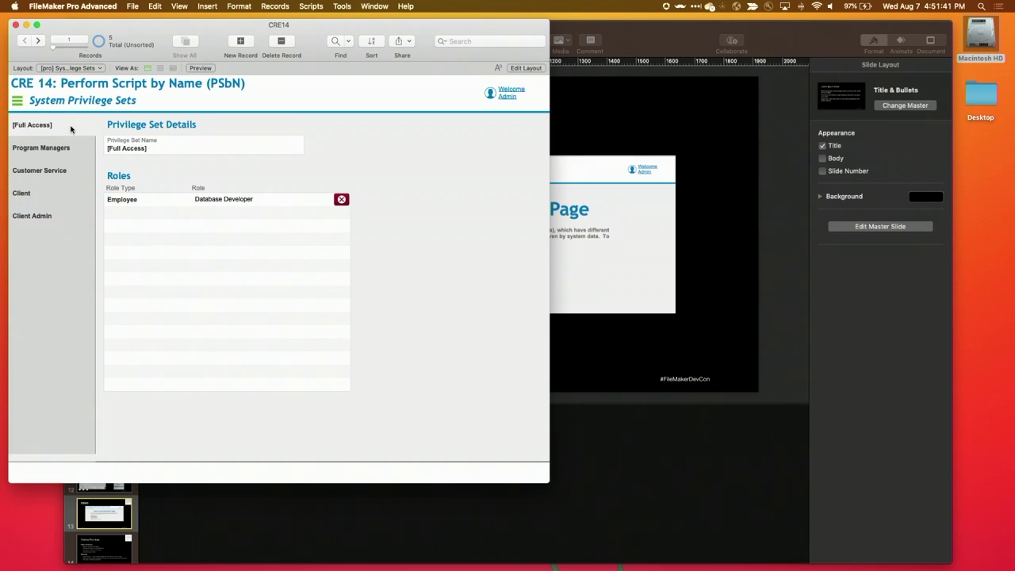
Go to Role Types and compare the Employee role type's five roles with Client's
click(17, 100)
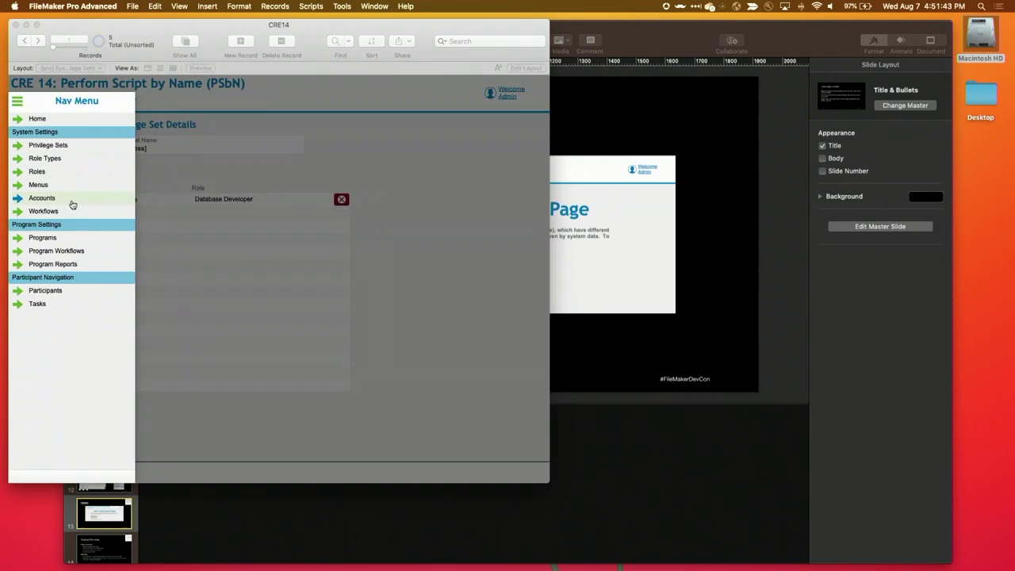
click(54, 161)
click(51, 148)
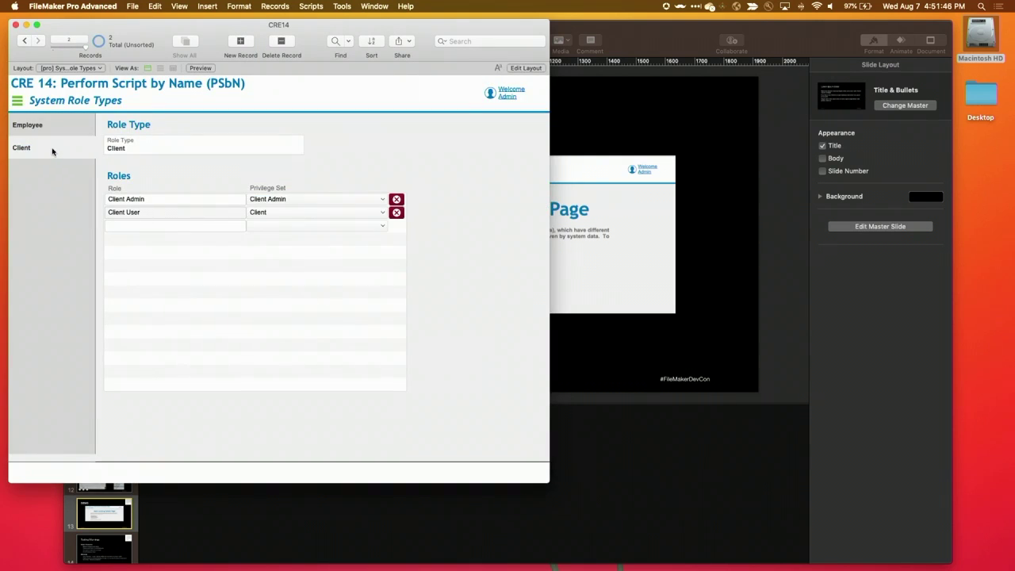
click(53, 133)
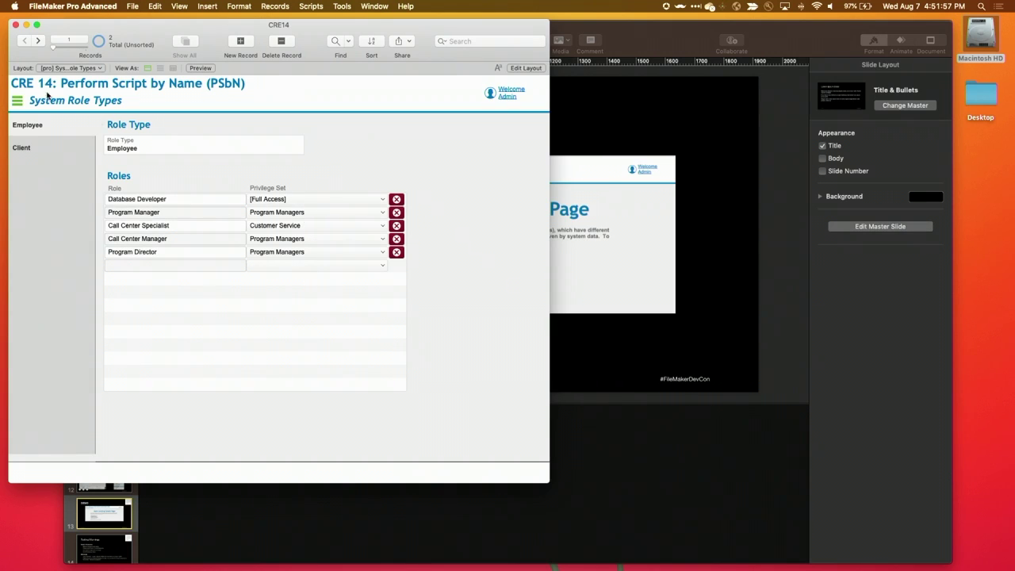
click(47, 146)
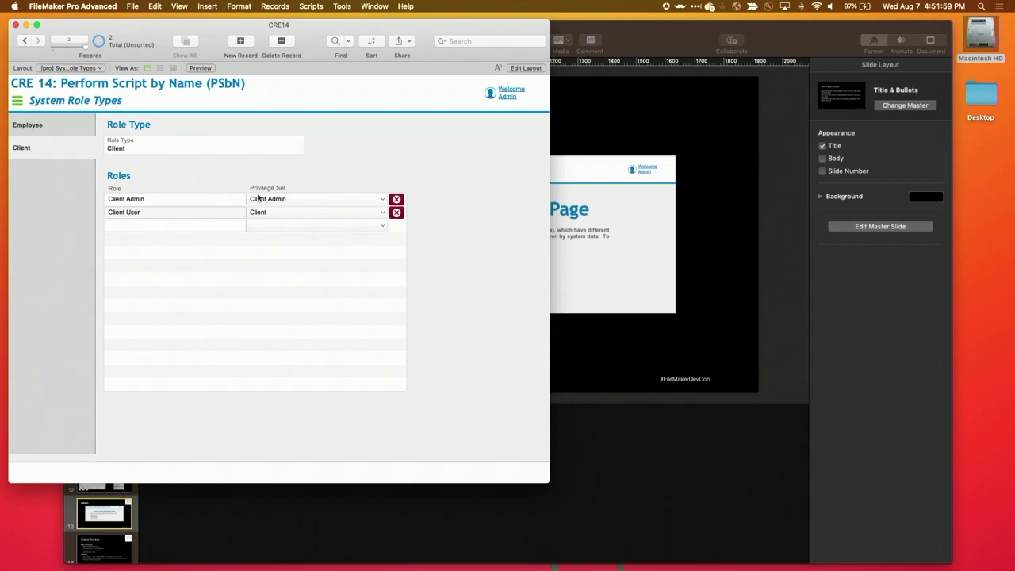
Go to the System Menu and compare the Navigation - Web and Navigation - Pro items
click(17, 101)
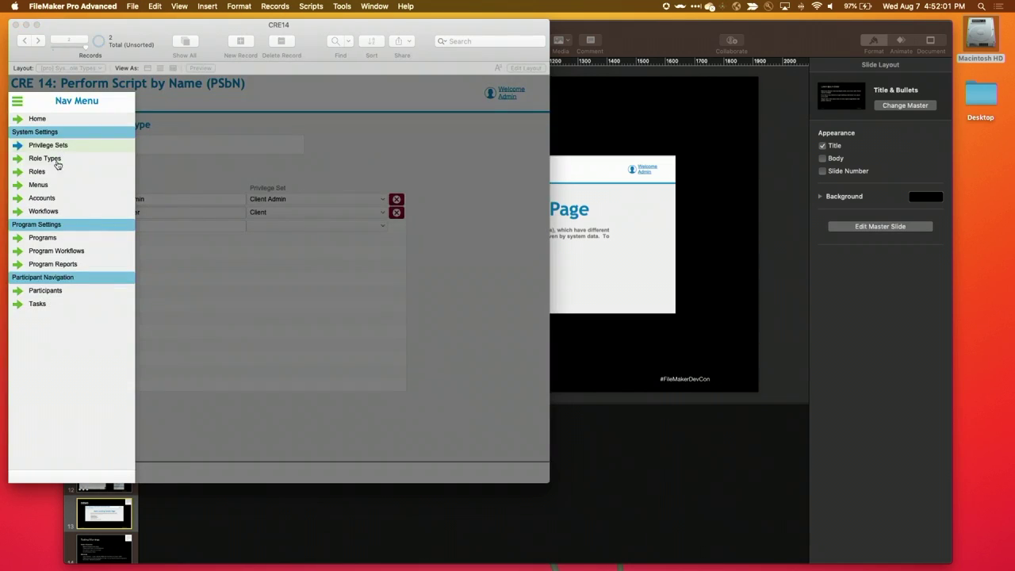
click(51, 187)
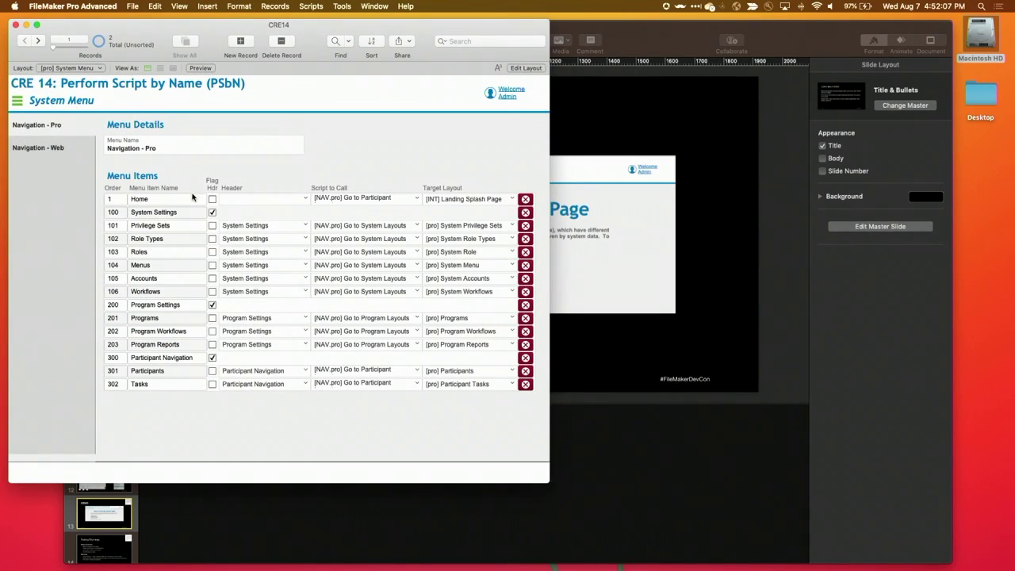
click(48, 148)
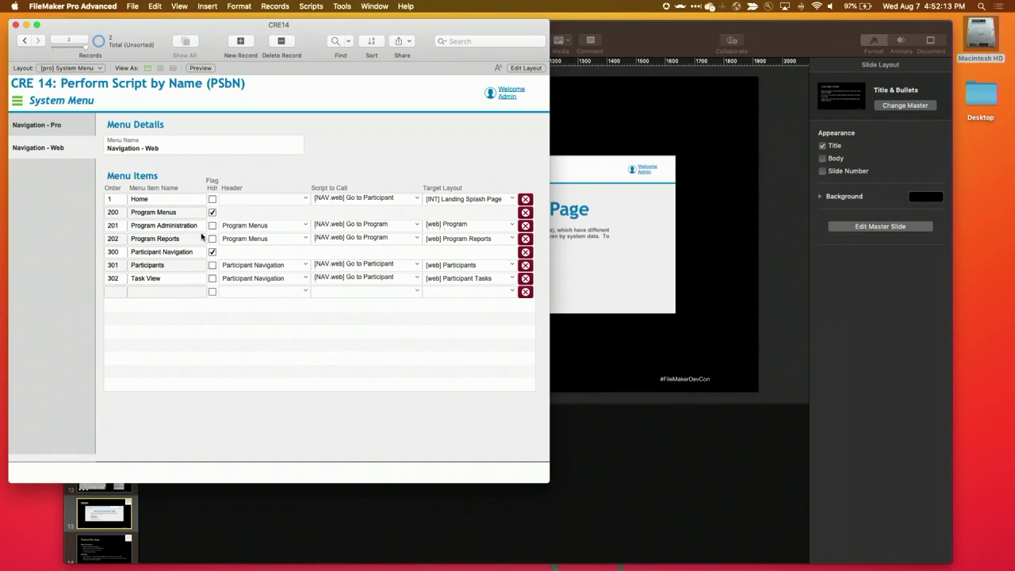
click(83, 125)
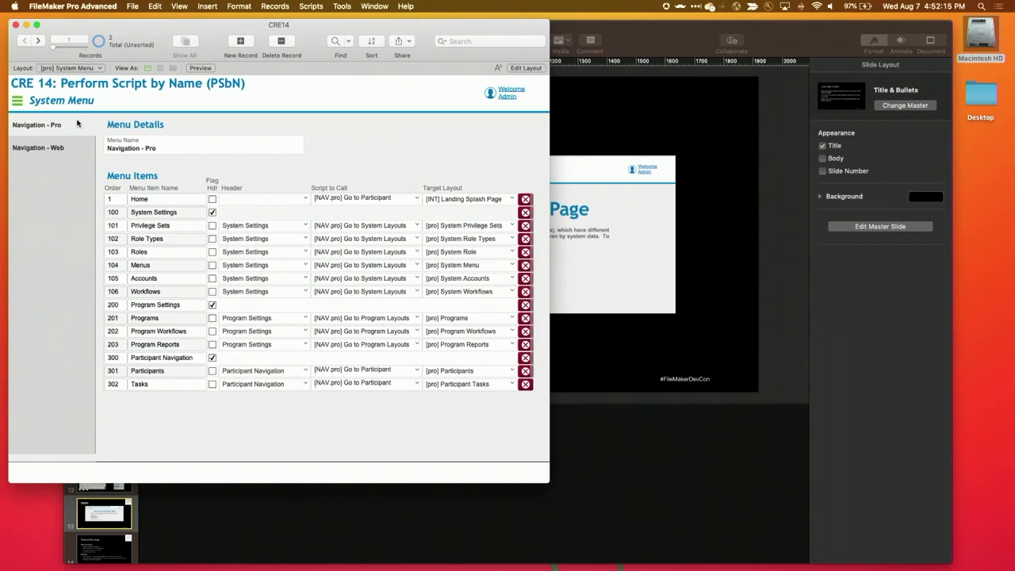
Inspect the Privilege Sets item's header, [NAV.pro] Go to System Layouts script and [pro] System Privilege Sets layout, unchanged
click(168, 201)
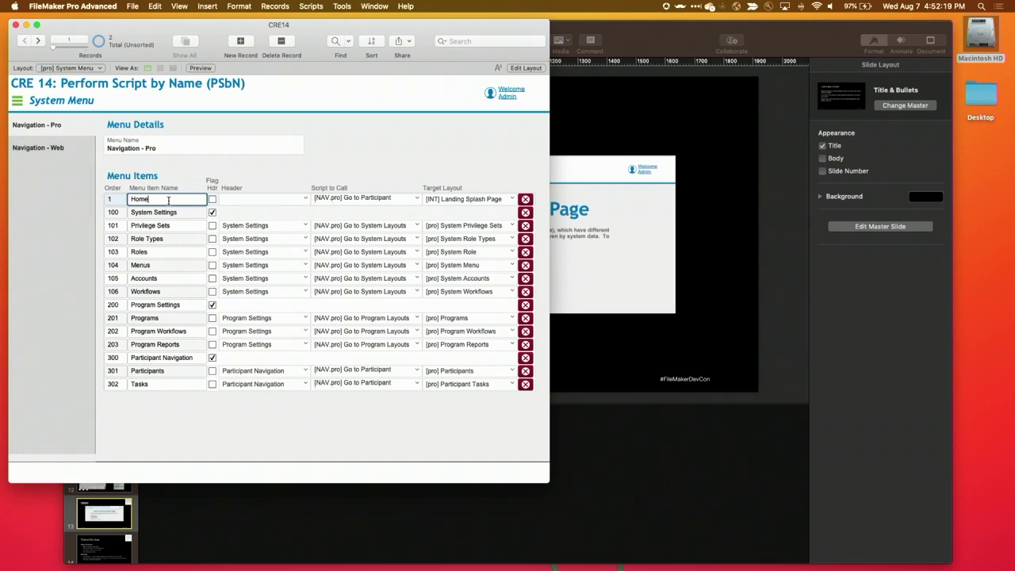
click(266, 203)
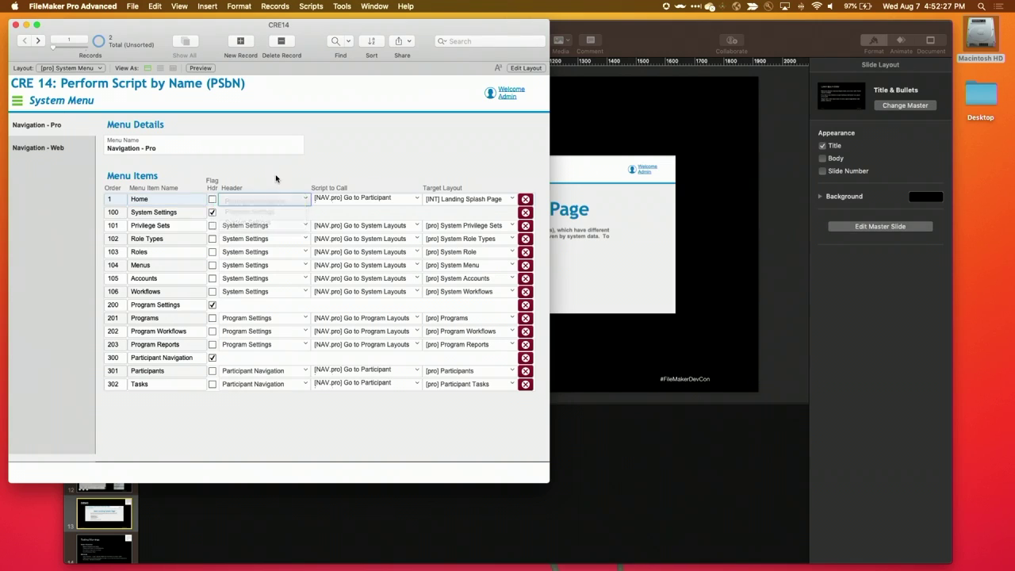
click(226, 228)
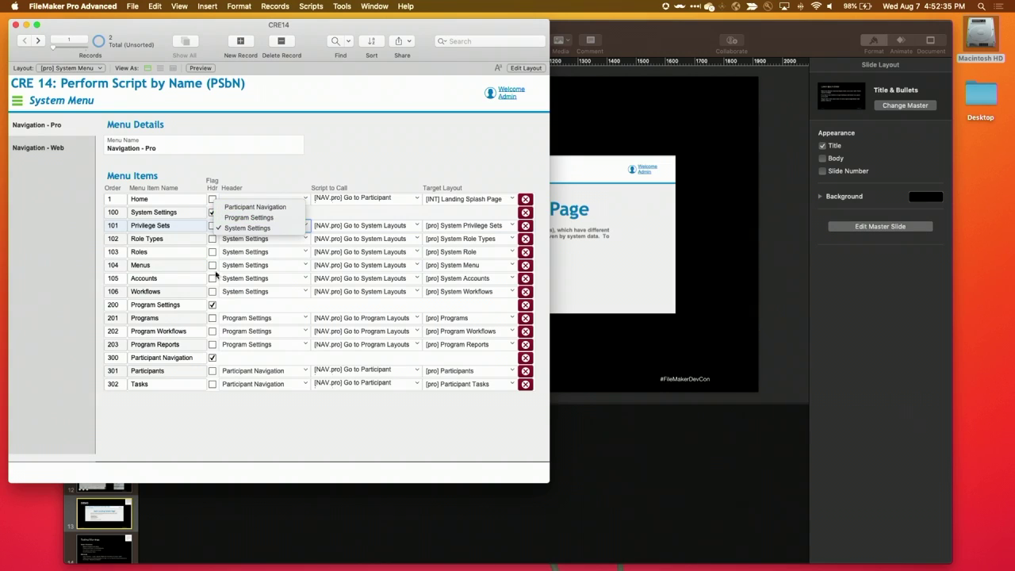
click(329, 168)
click(362, 227)
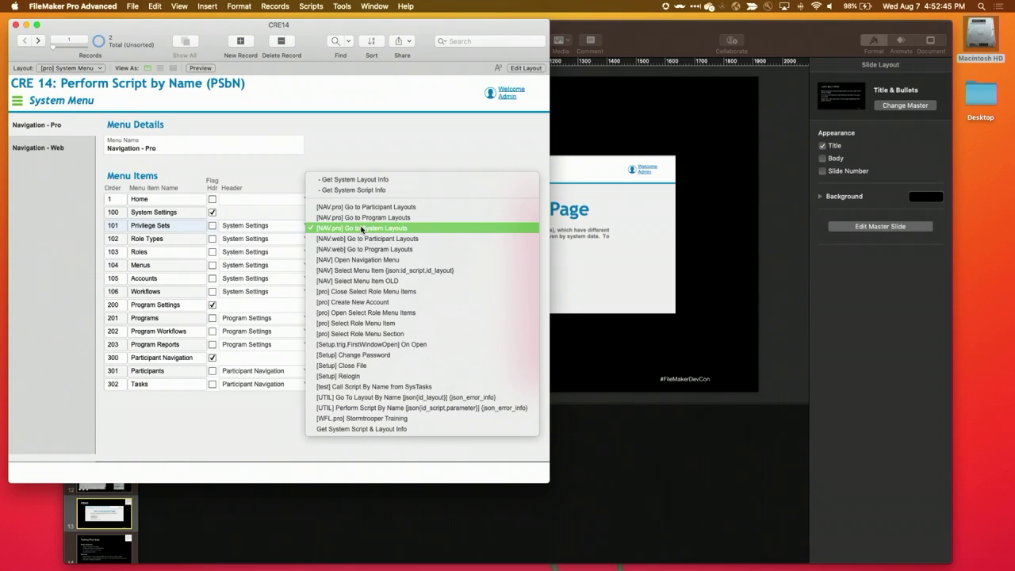
click(362, 229)
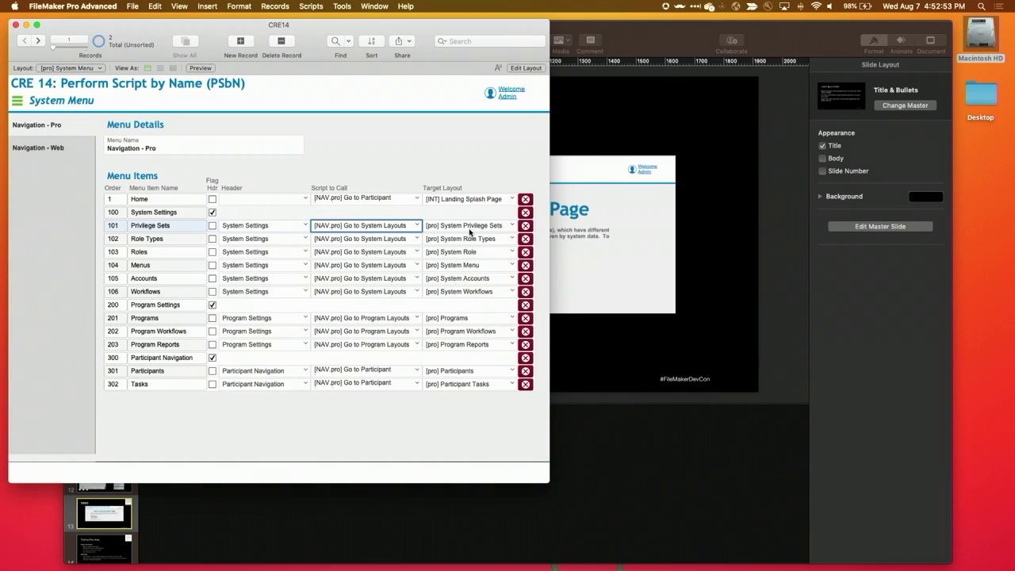
click(465, 228)
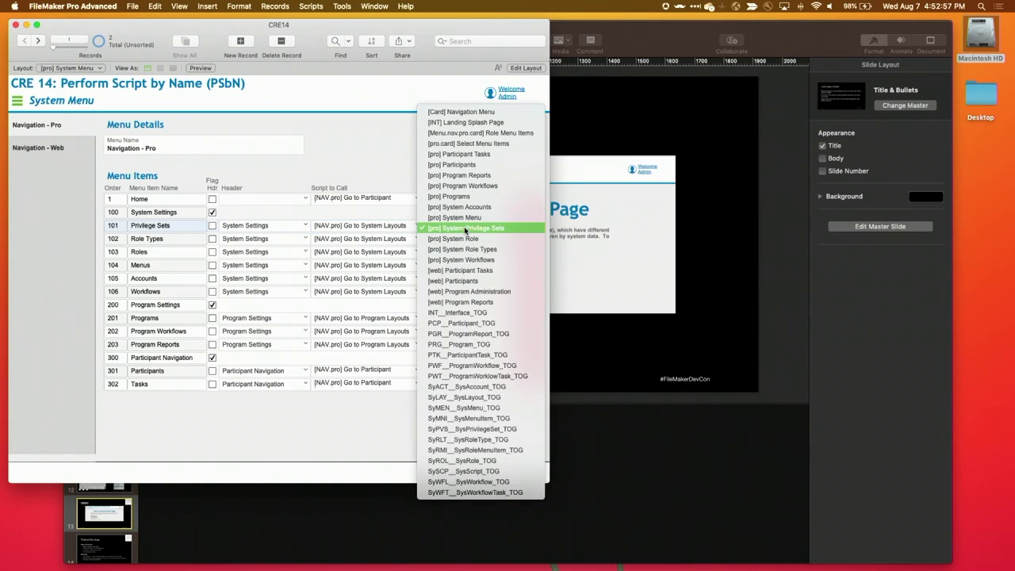
click(464, 228)
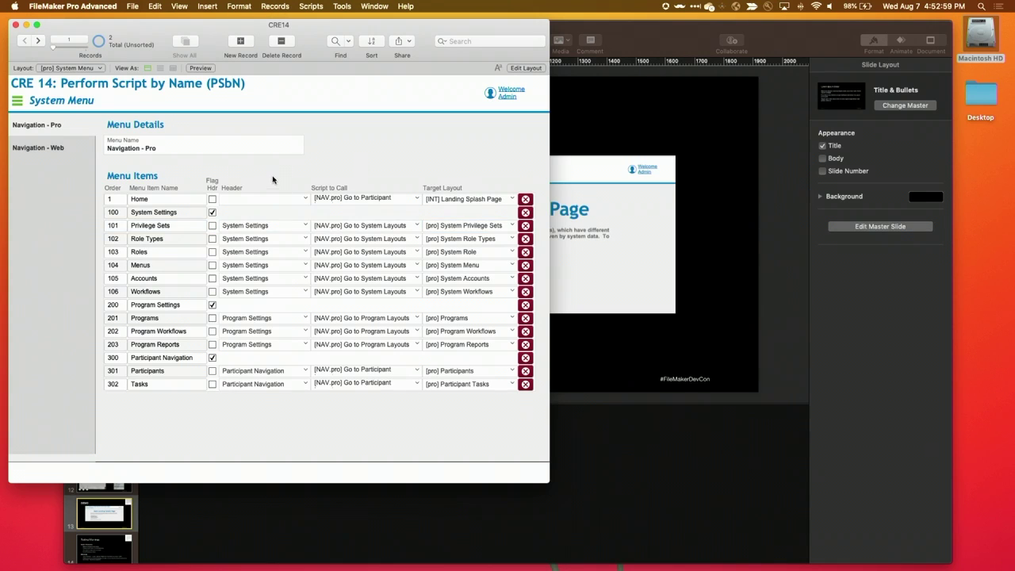
Return to the Navigation - Pro record and slide out its Nav Menu
click(38, 147)
click(55, 125)
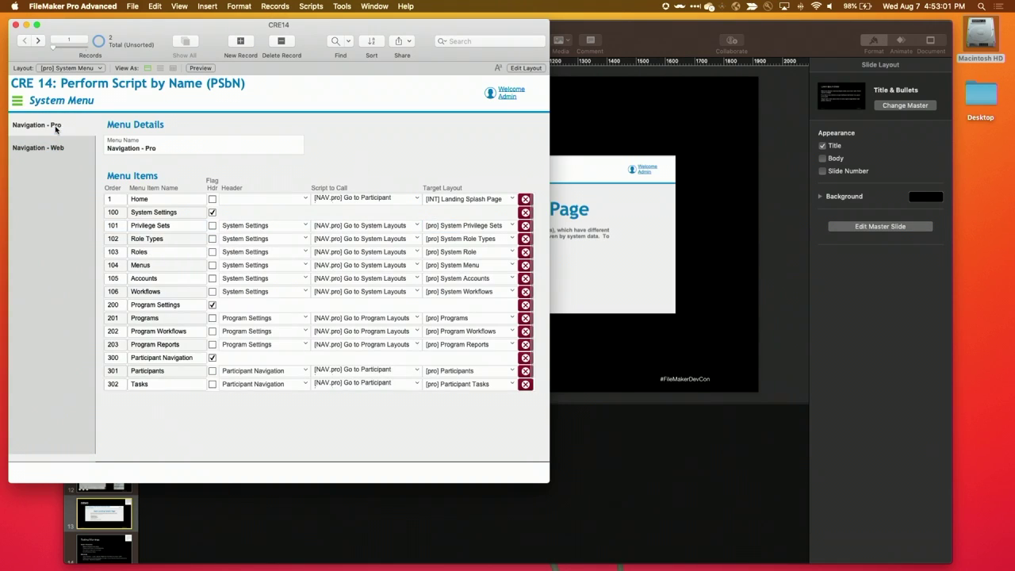
click(16, 101)
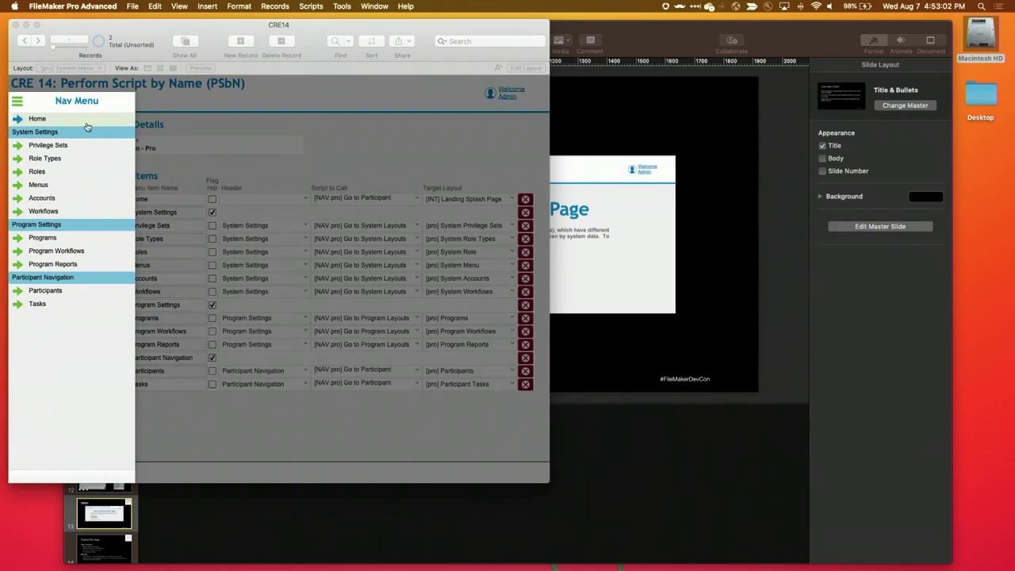
On System Roles, review each role's menu items, ending on Database Developer
click(68, 173)
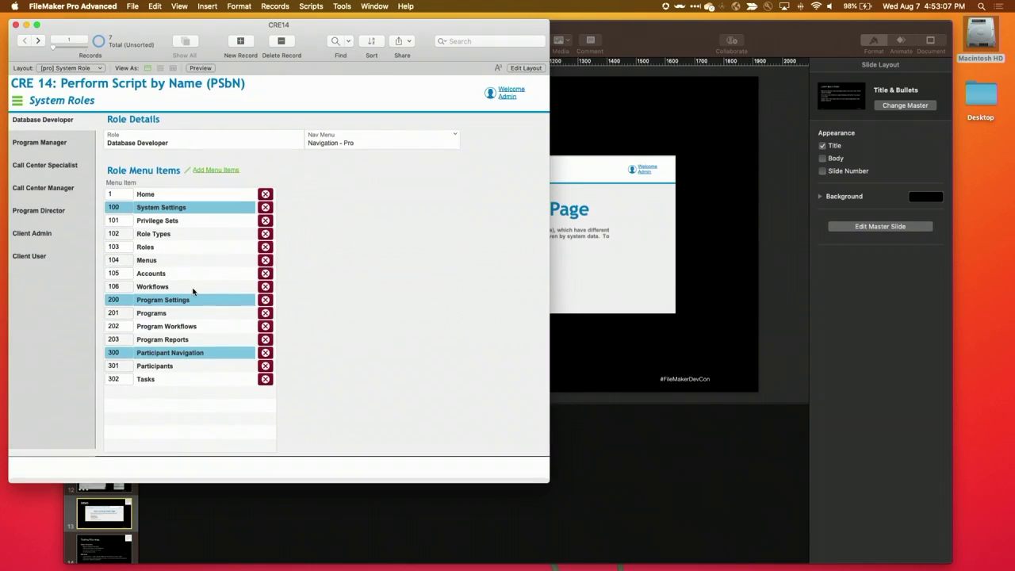
click(57, 155)
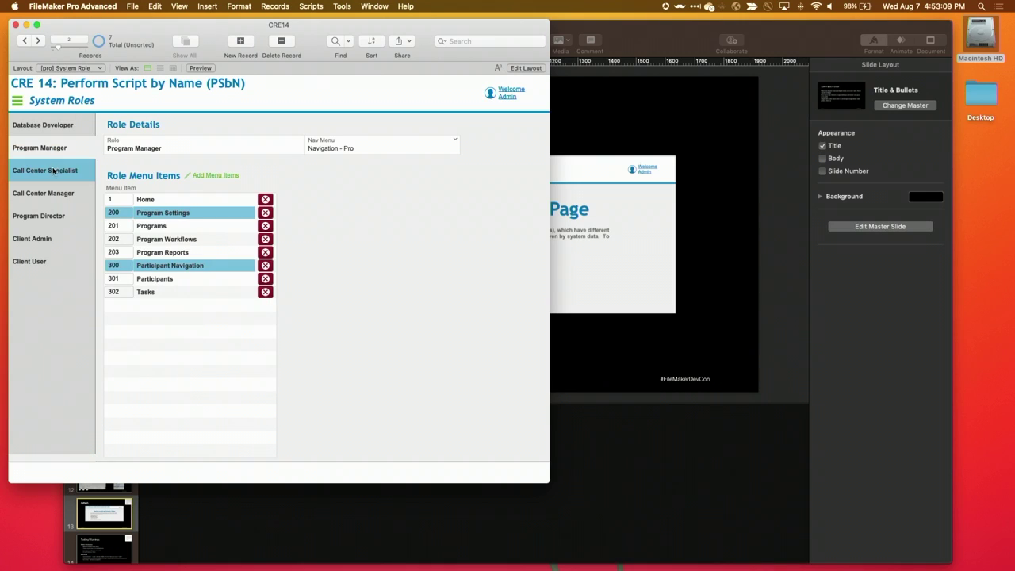
click(53, 174)
click(52, 192)
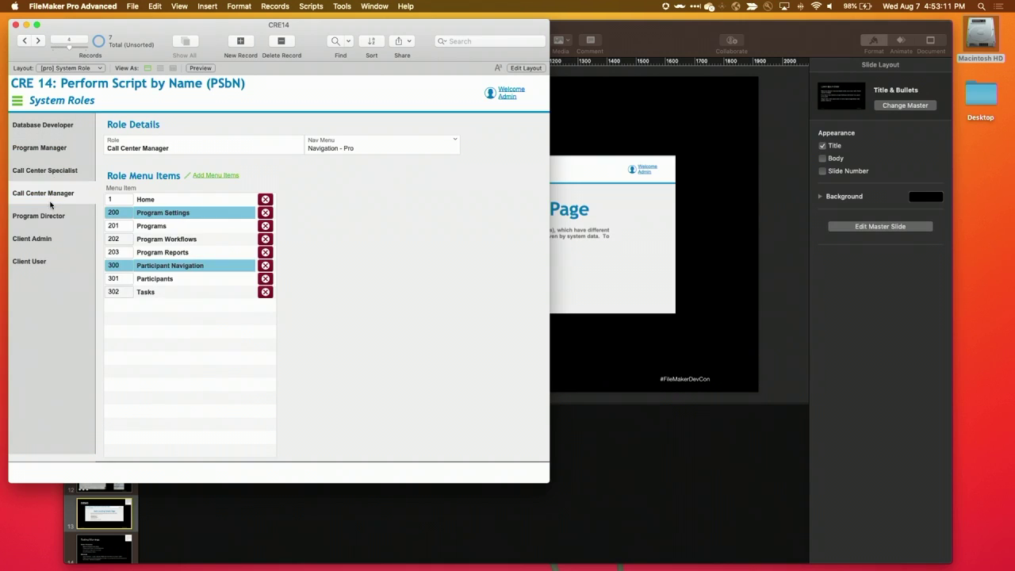
click(49, 216)
click(47, 241)
click(47, 262)
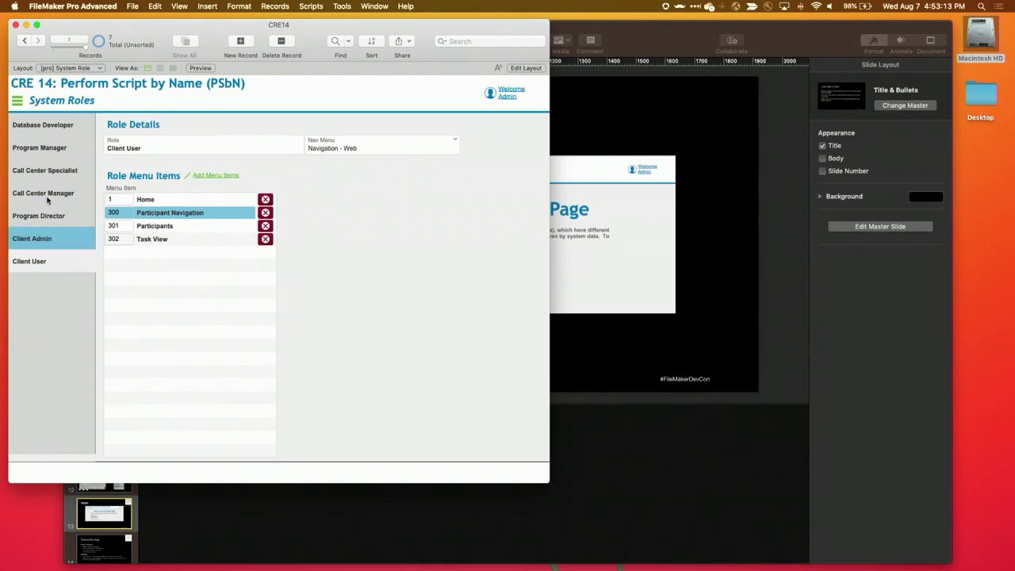
click(51, 128)
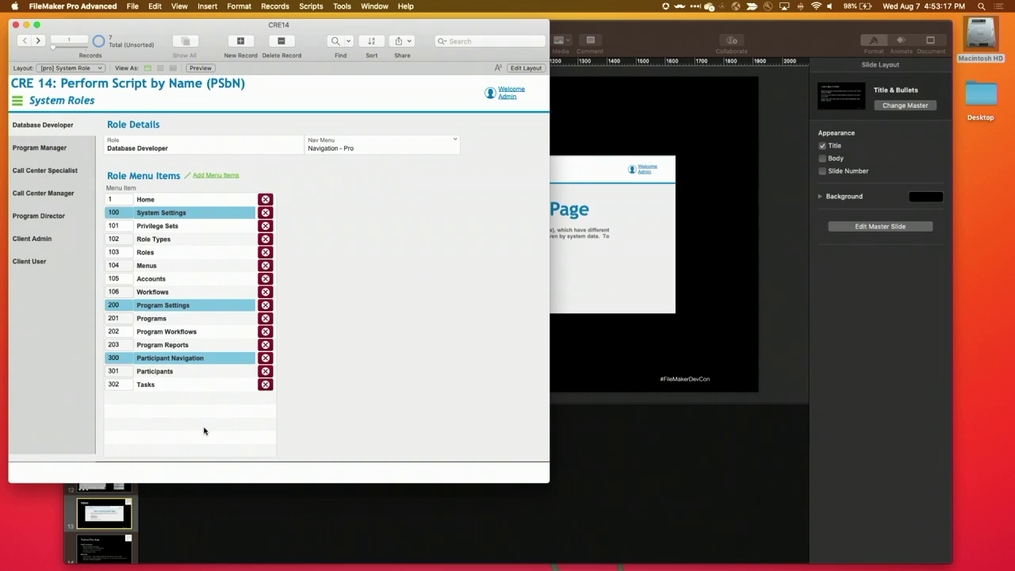
Delete Role Types and Accounts from Database Developer and confirm they leave the Nav Menu
click(219, 177)
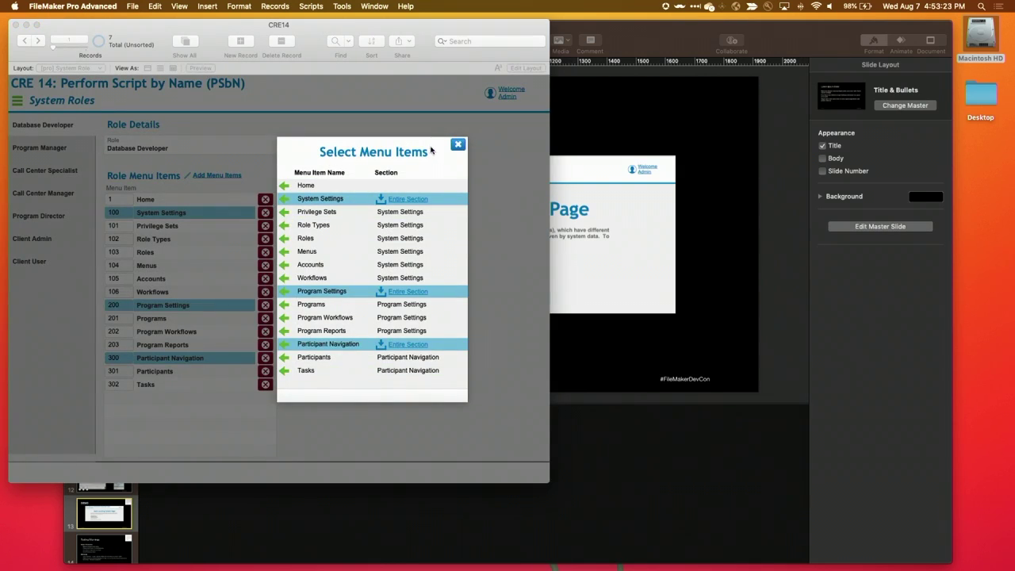
click(457, 144)
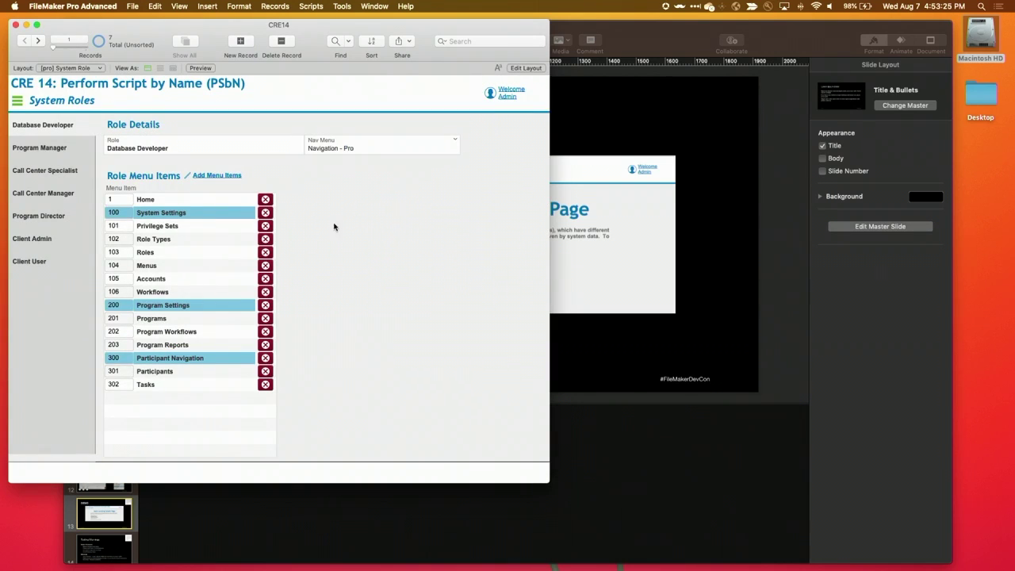
click(266, 238)
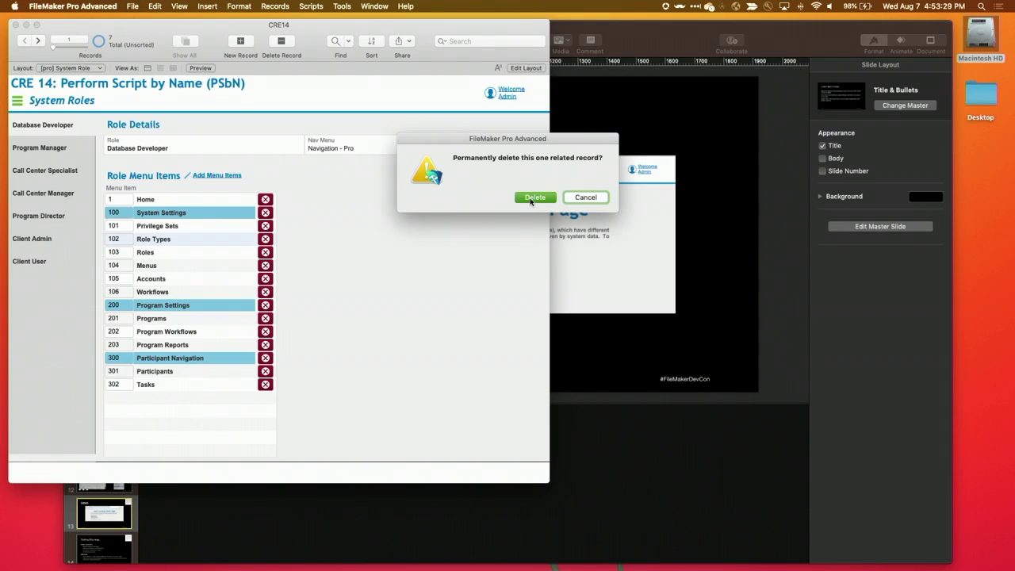
key(Return)
click(266, 266)
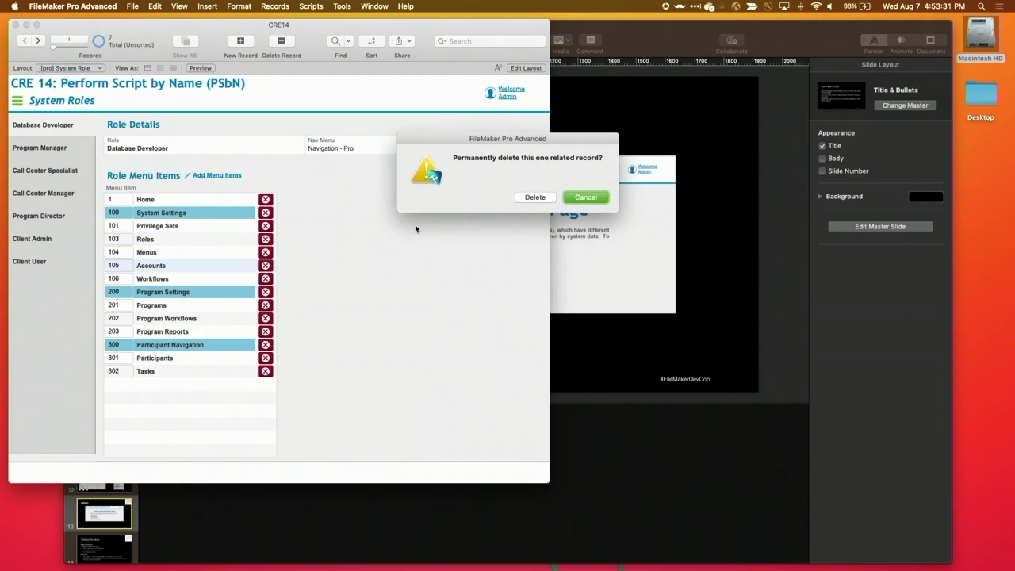
click(534, 197)
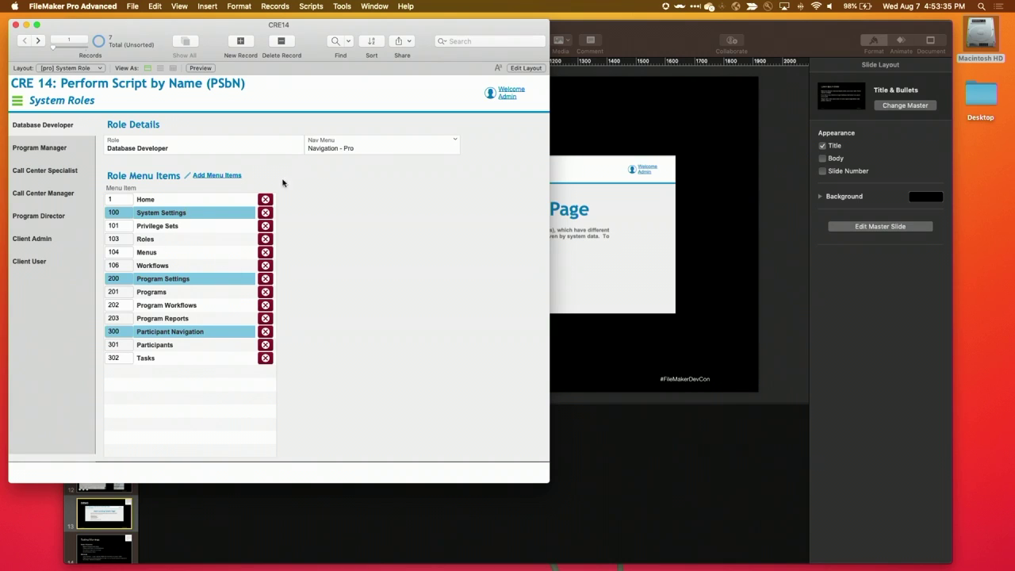
click(17, 104)
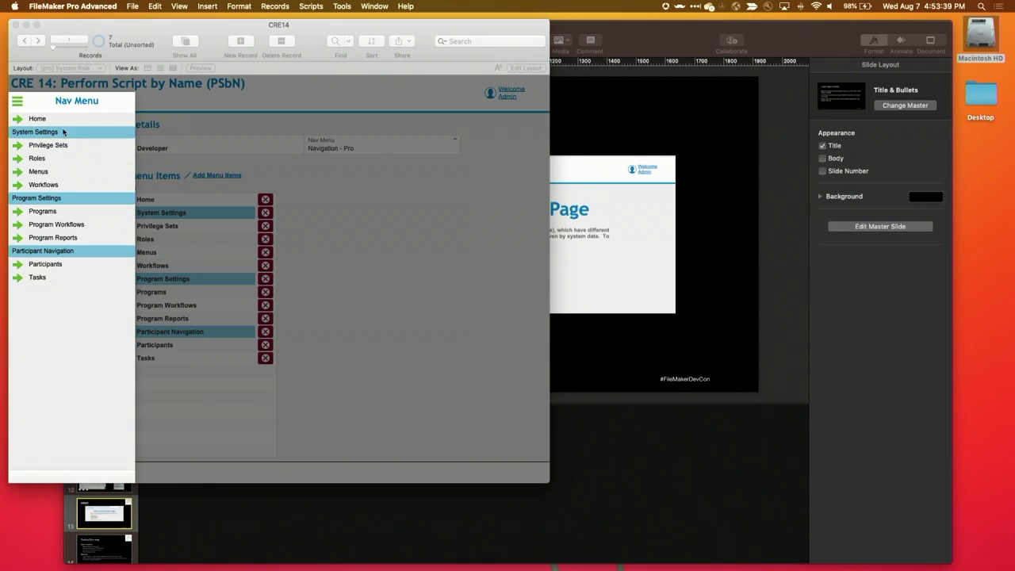
click(17, 105)
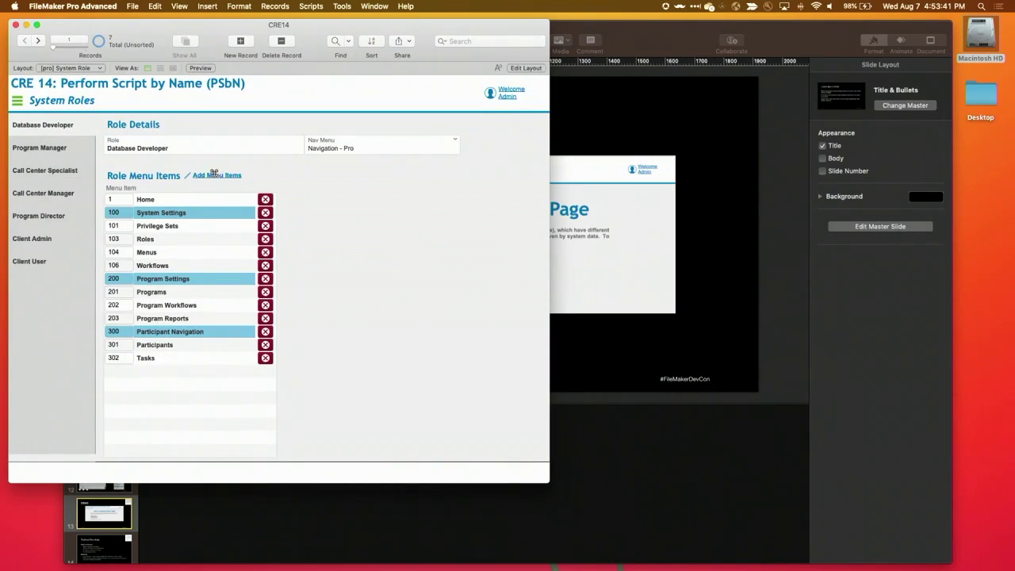
Re-add Role Types and Accounts via Add Menu Items and check the Nav Menu
click(215, 175)
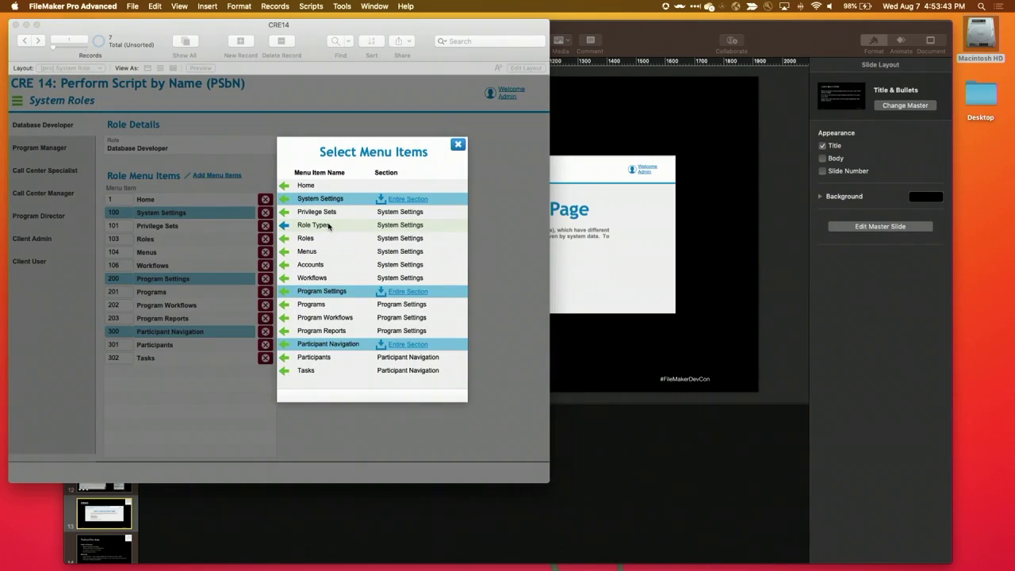
click(329, 226)
click(331, 267)
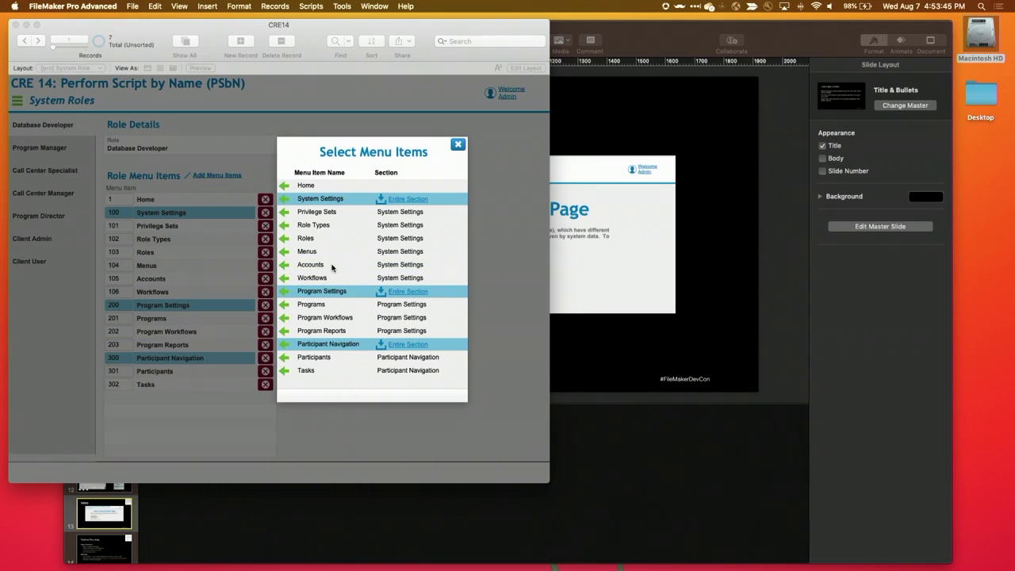
click(457, 143)
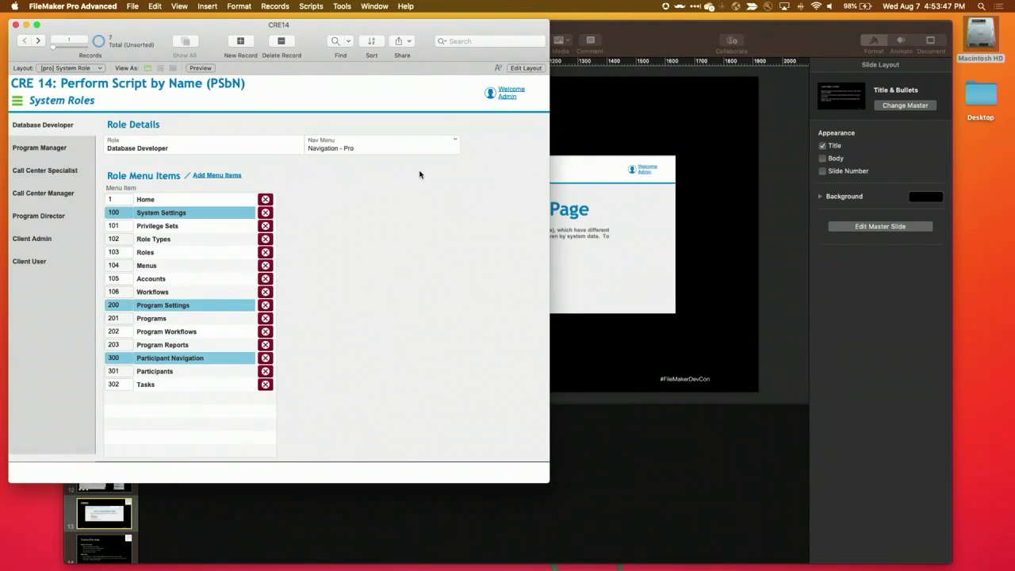
click(16, 102)
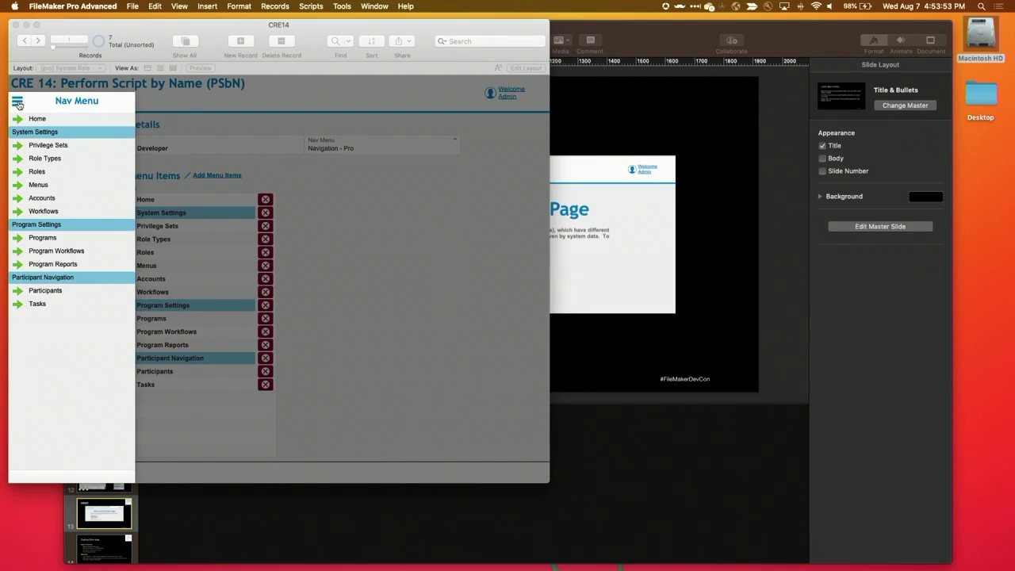
Visit Program Workflows, Participants and Participant Tasks, return Home, and choose Re-Login
click(56, 251)
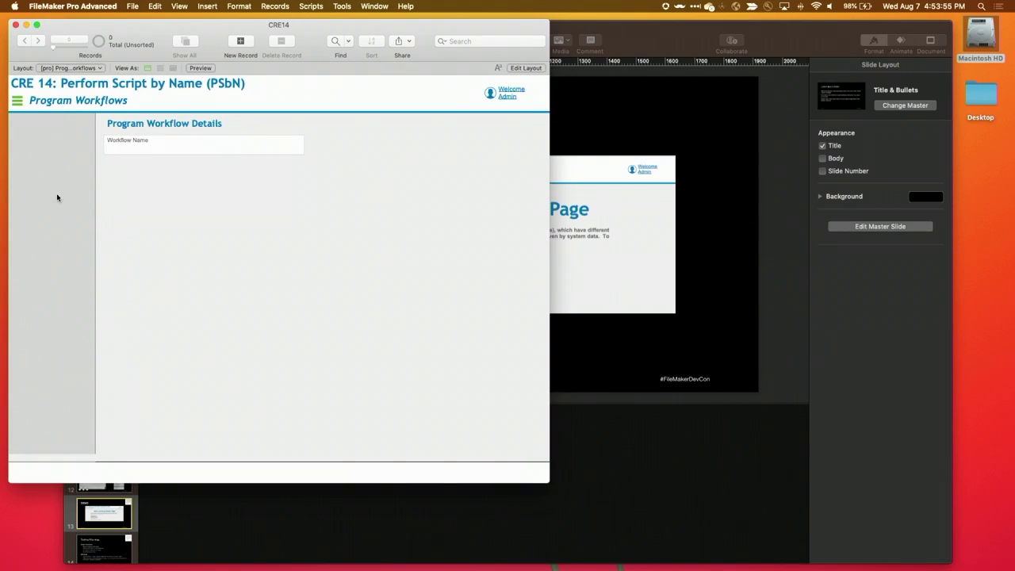
click(24, 101)
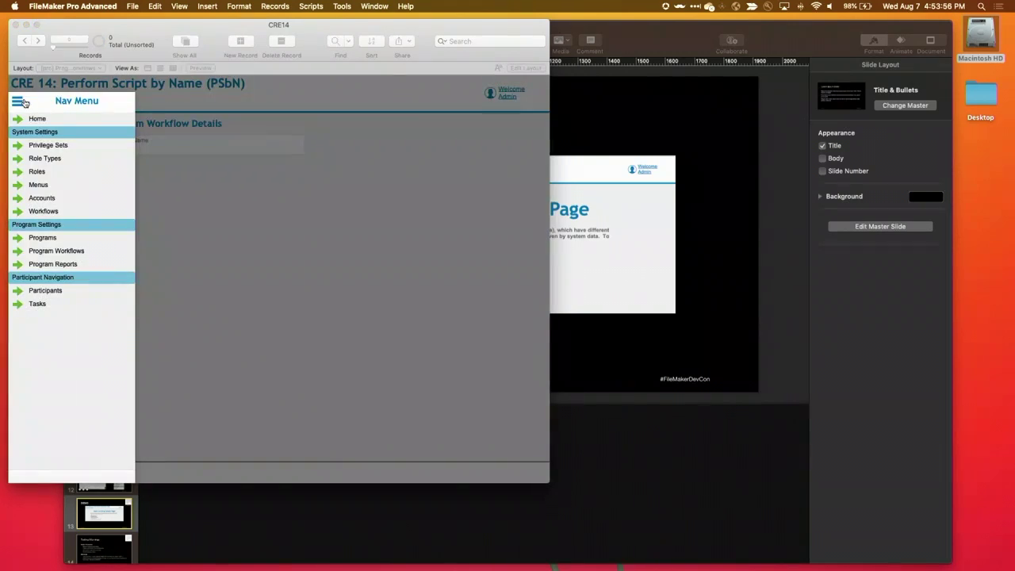
click(55, 294)
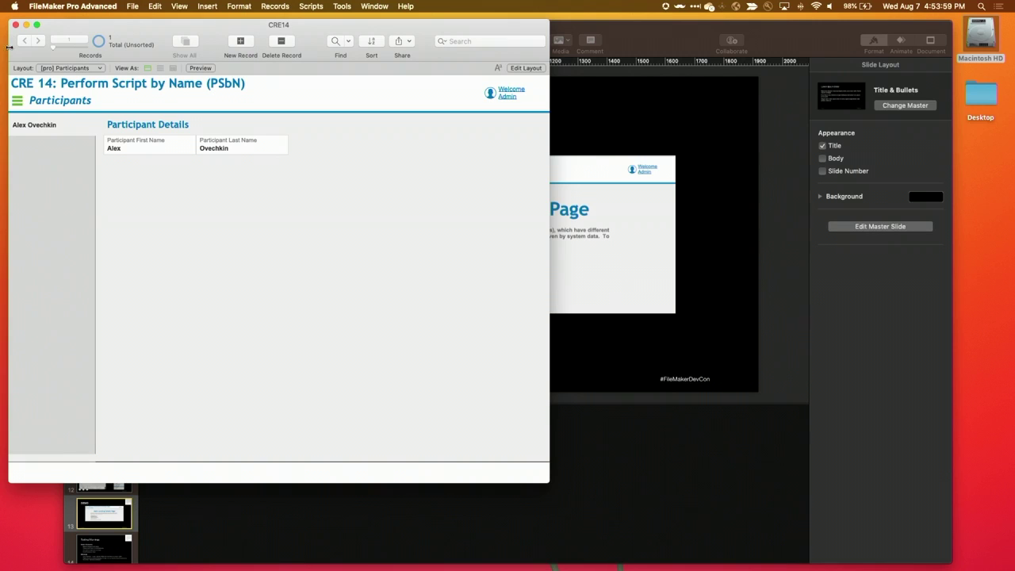
click(17, 100)
click(48, 309)
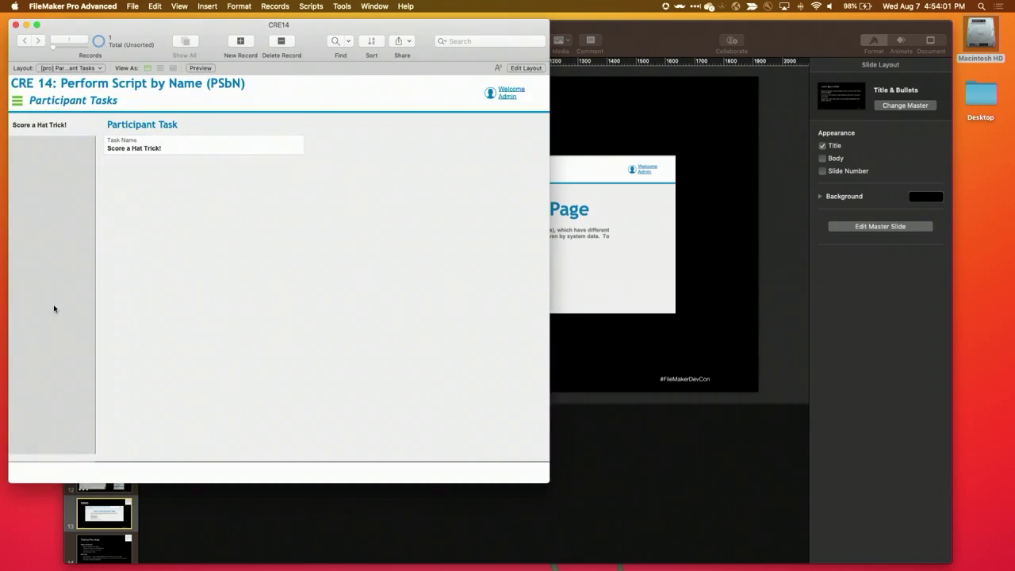
click(17, 100)
click(30, 121)
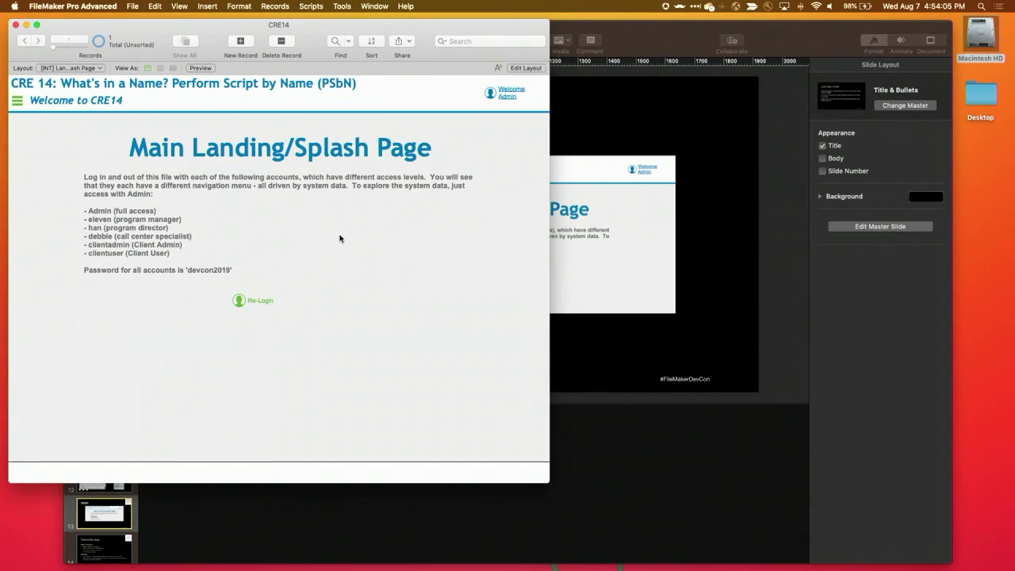
click(263, 302)
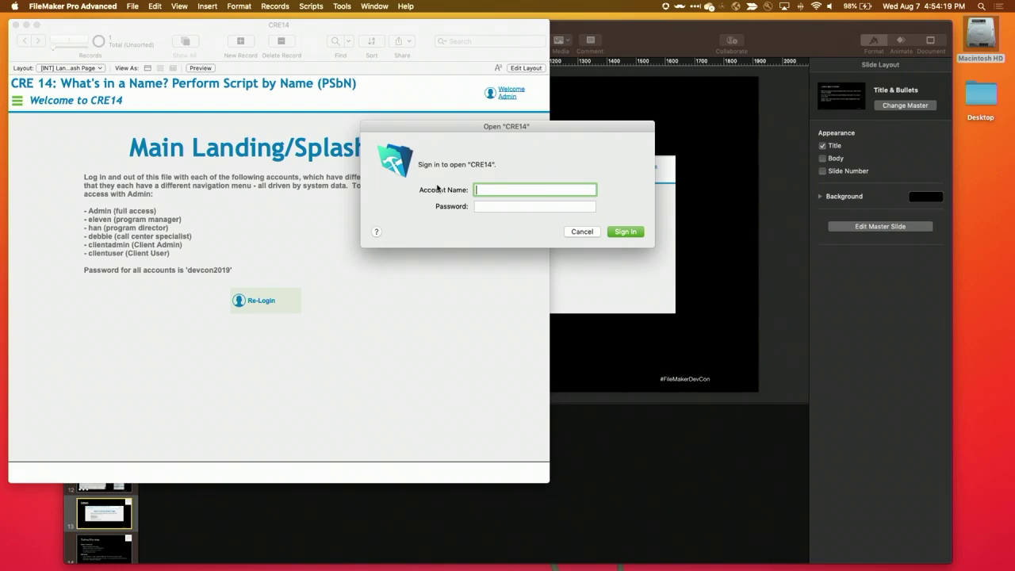
Sign in with the program manager's username and password
text(eleven)
key(Tab)
text(d)
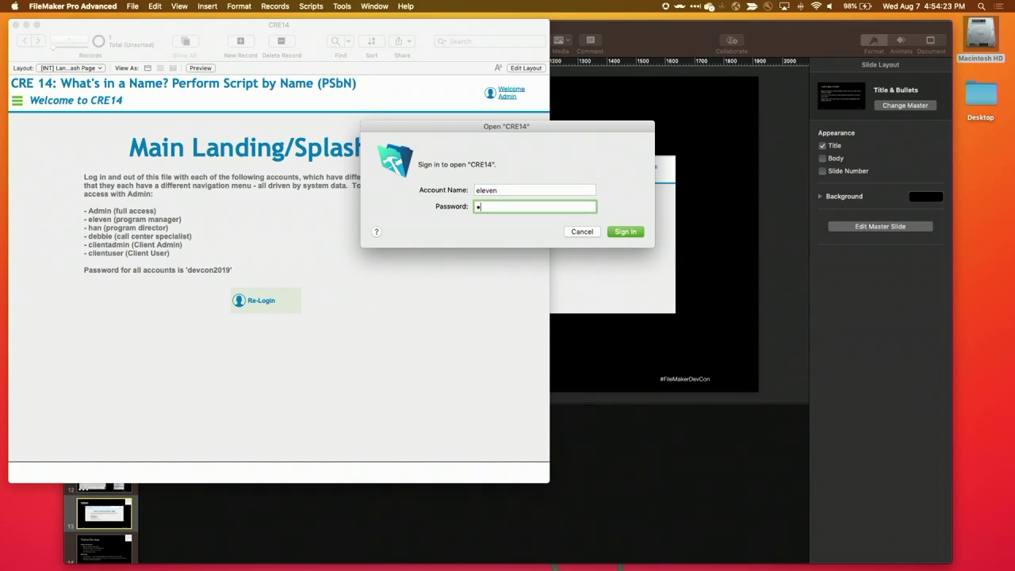
text(evcon2019)
key(Return)
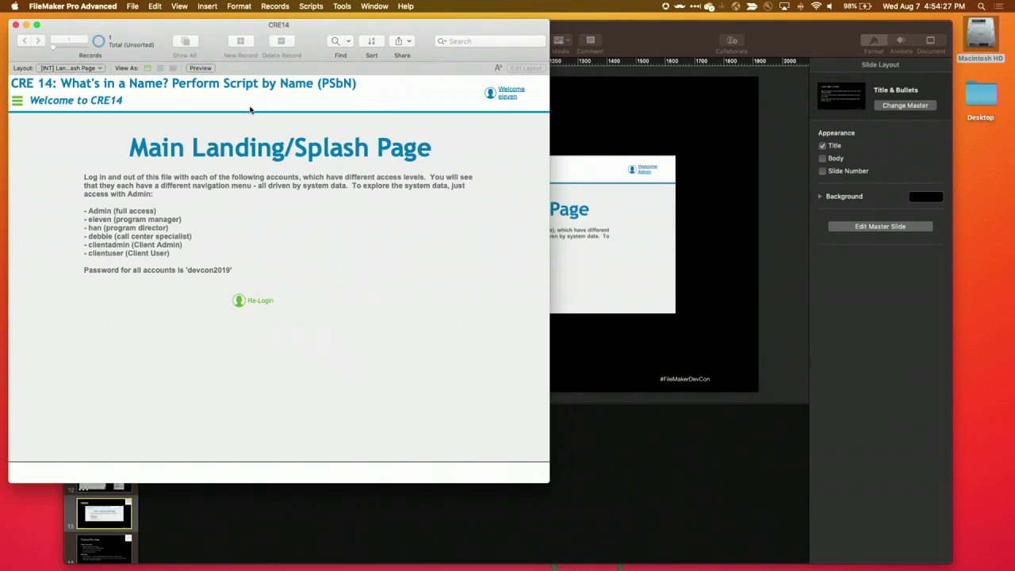
Use the Nav Menu to visit Programs and Program Reports, then return Home
click(17, 103)
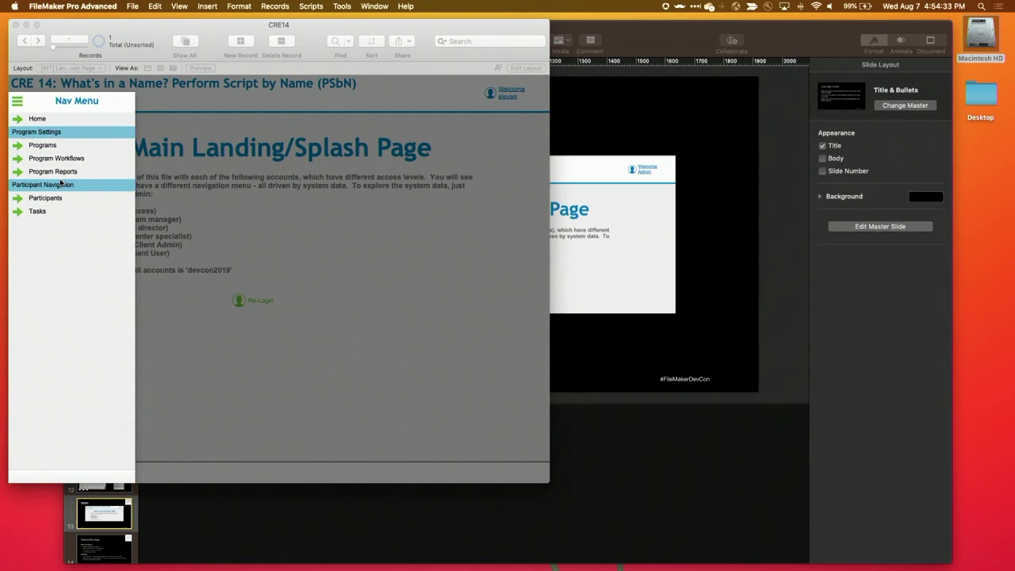
click(41, 147)
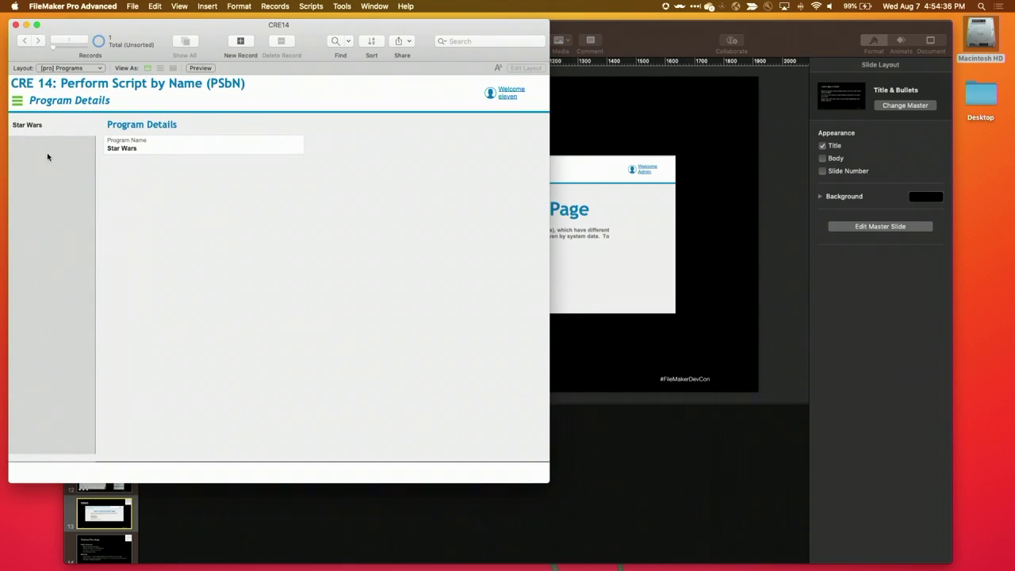
click(18, 103)
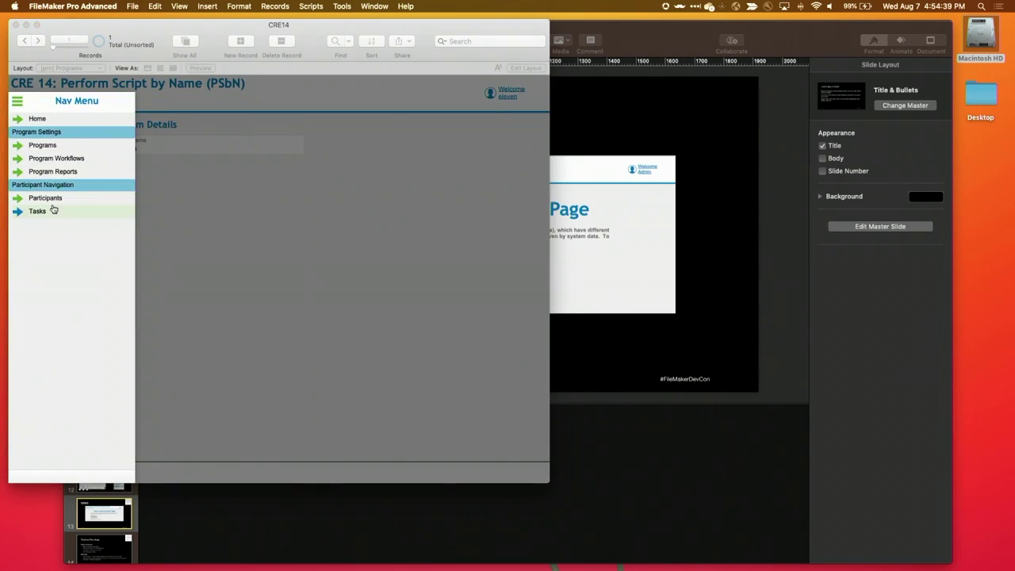
click(56, 172)
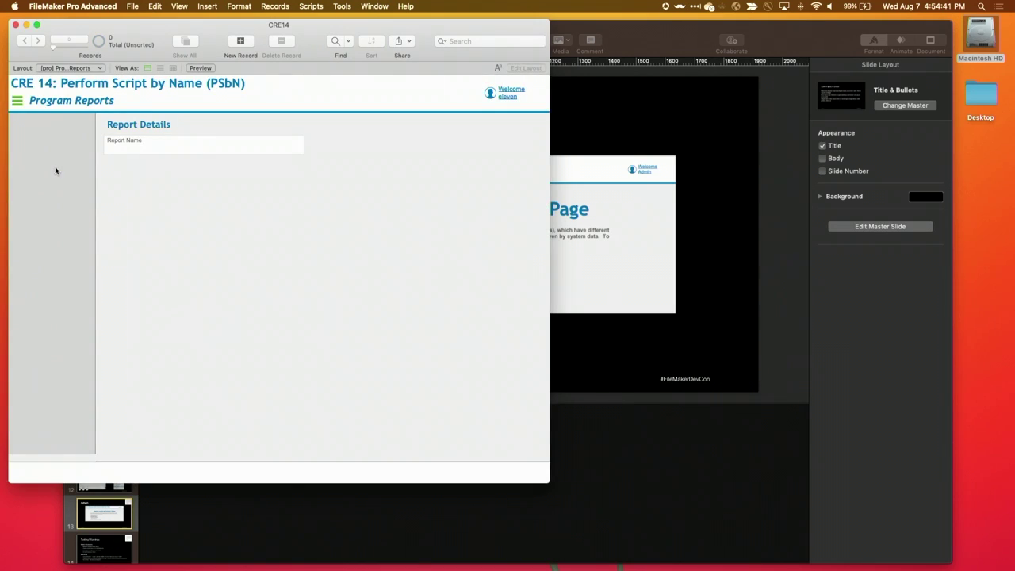
click(17, 101)
click(28, 119)
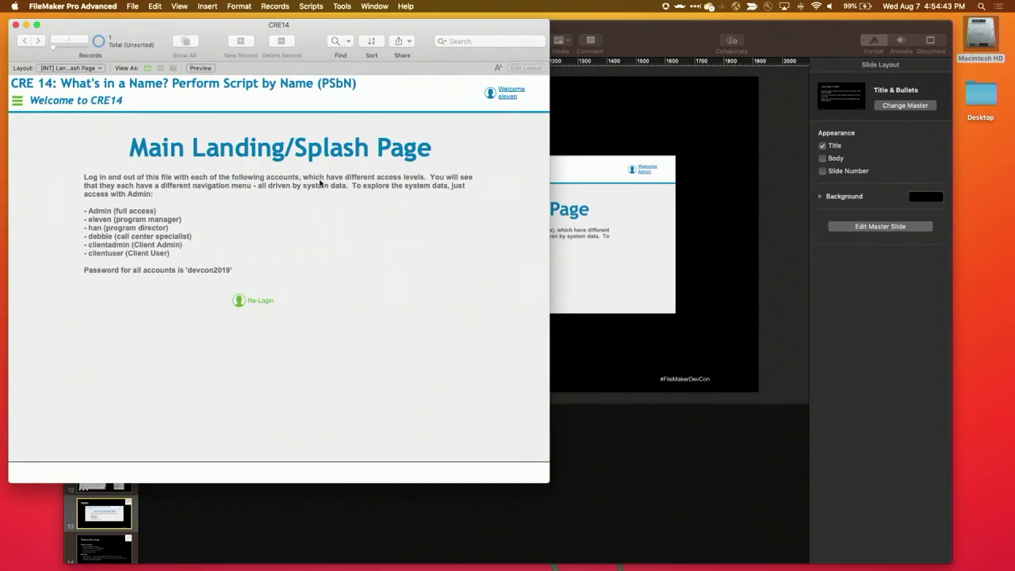
Re-login as the call center specialist and check the Nav Menu shows only Participants and Tasks
click(272, 300)
text(debb)
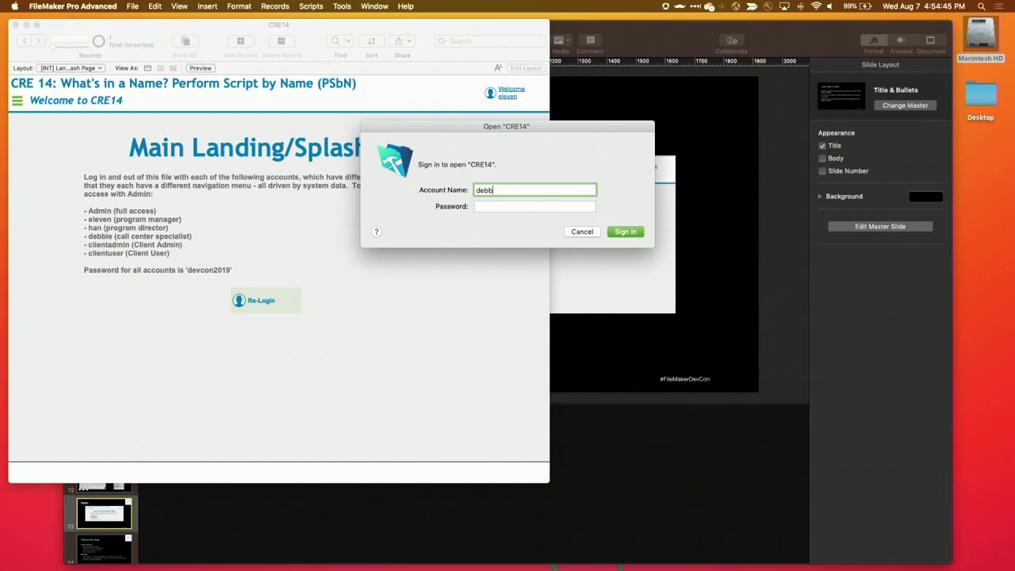
text(ie)
key(Tab)
text(devcon2)
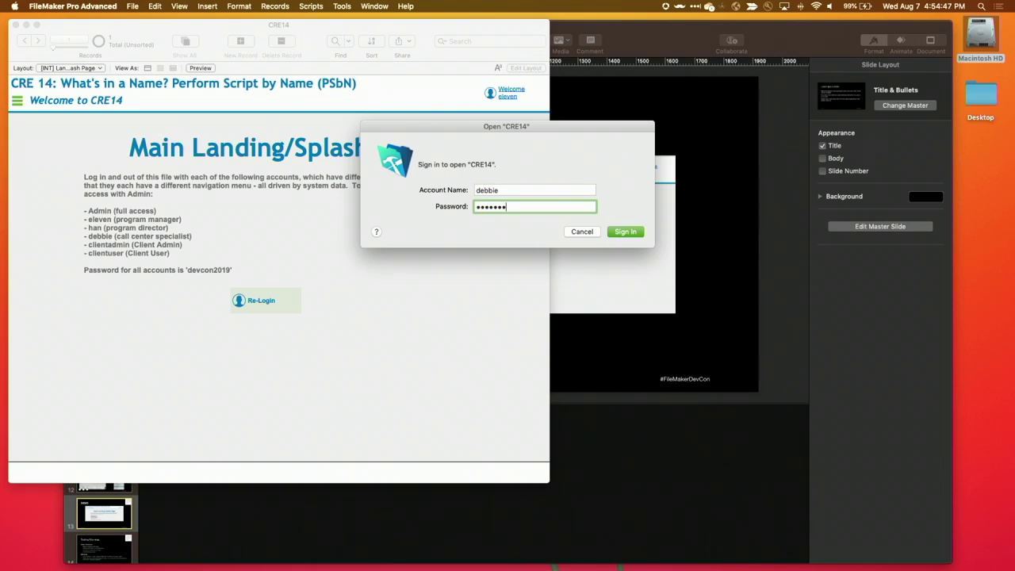
text(019)
key(Return)
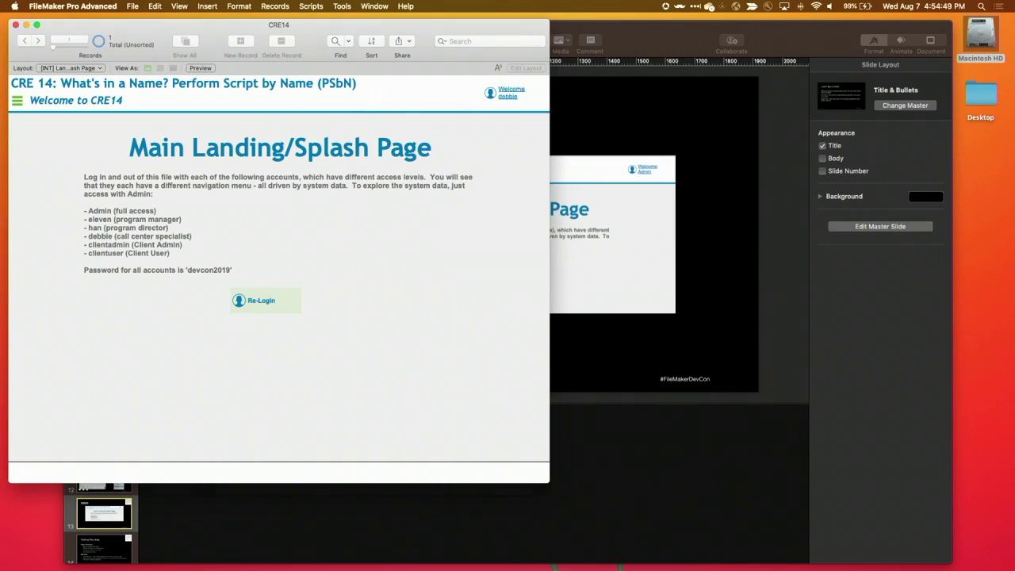
click(18, 104)
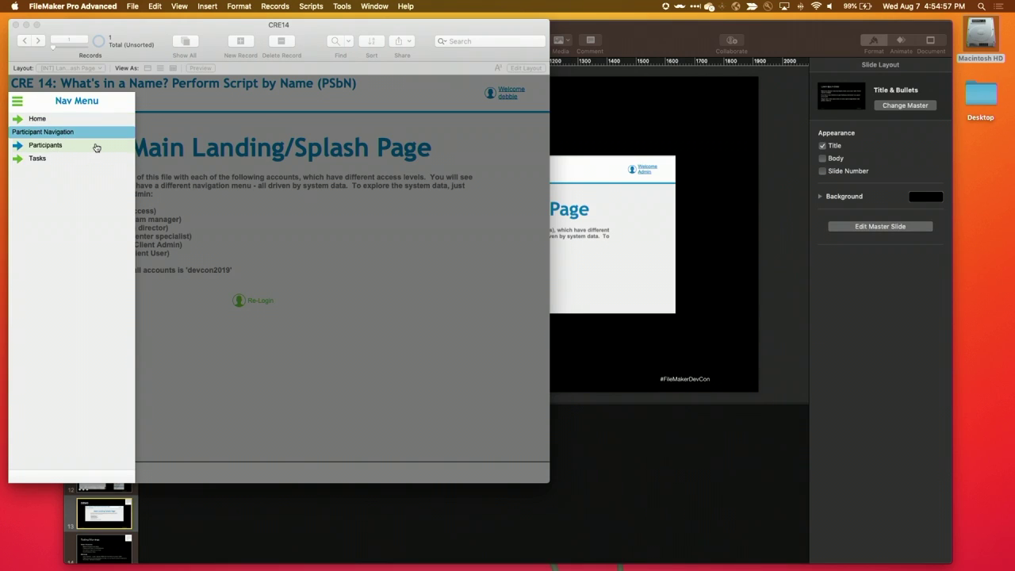
click(17, 101)
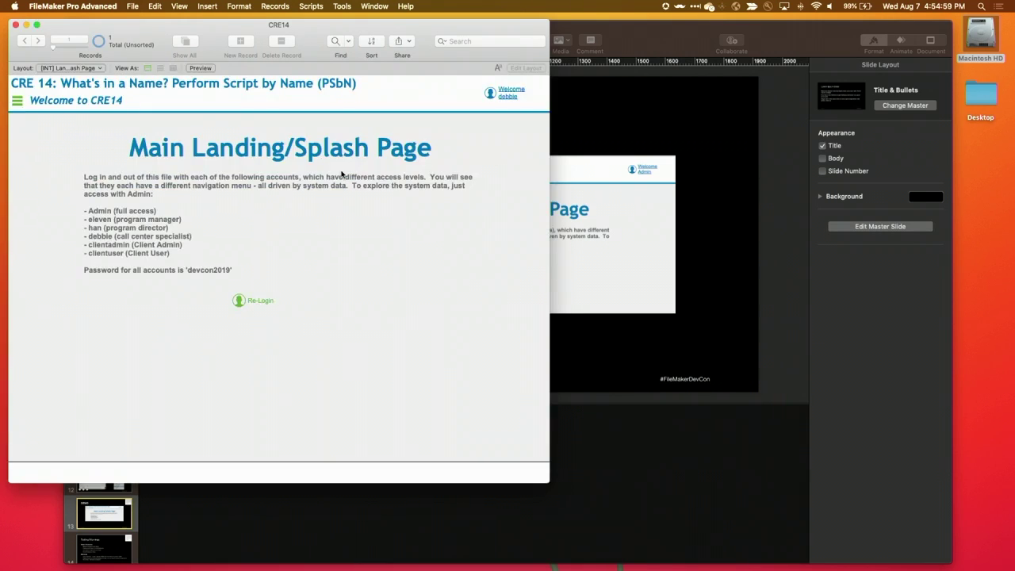
Re-login with the Client Admin account's username and password
click(252, 300)
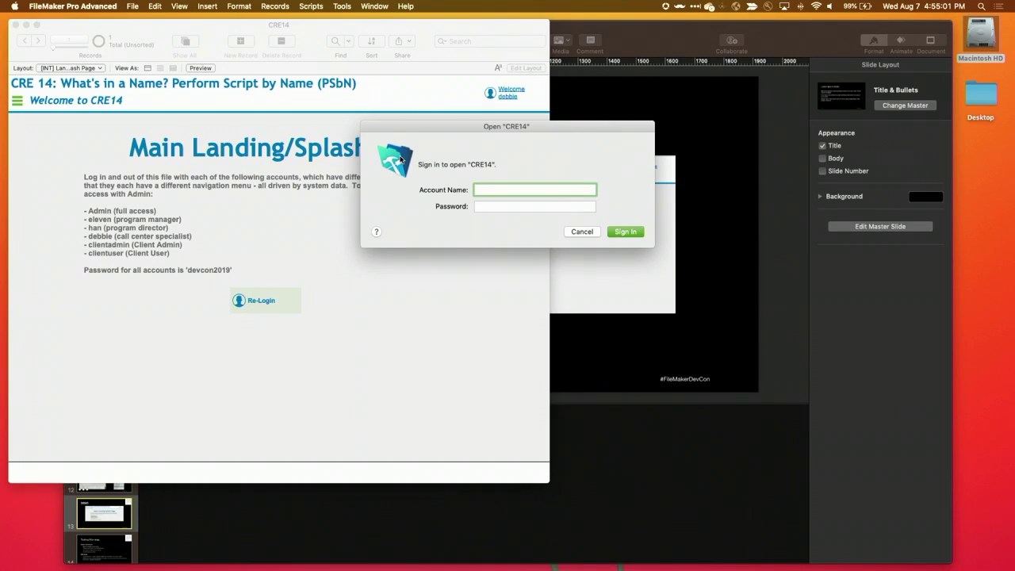
text(clientadmin)
key(Tab)
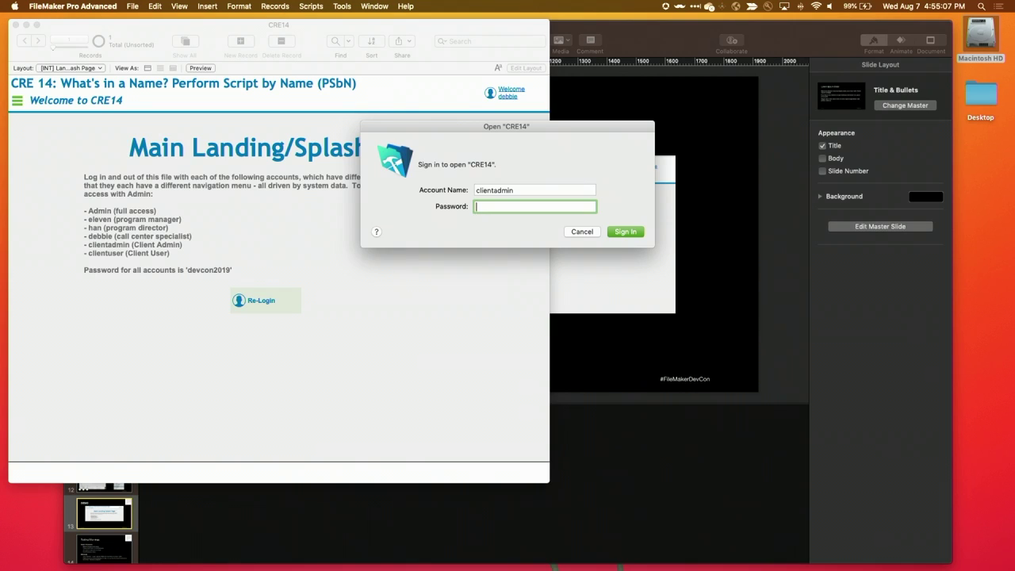
text(devcon2019)
key(Return)
Use the Nav Menu to open Participants and Participant Tasks, then return Home
click(17, 100)
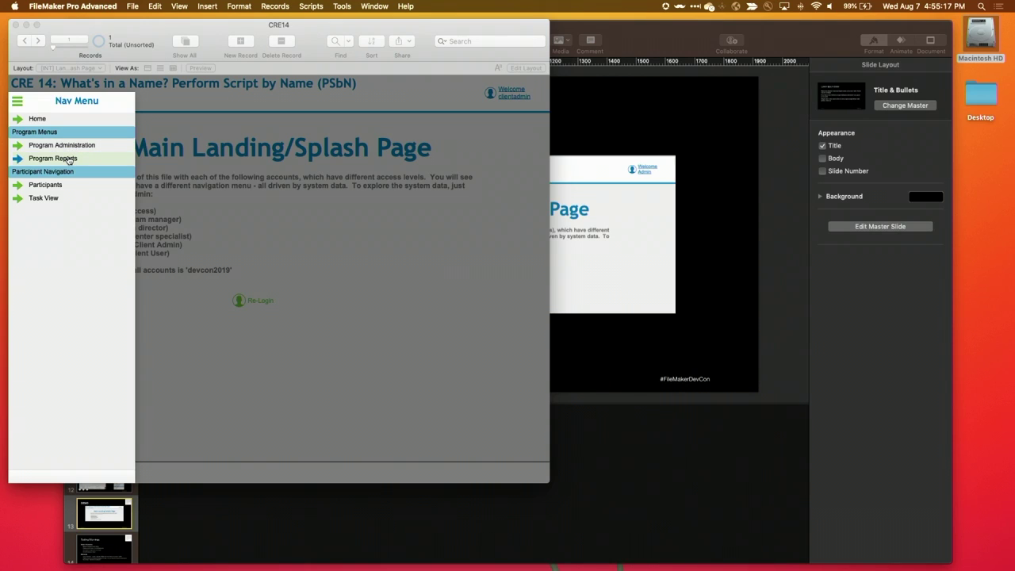
click(52, 185)
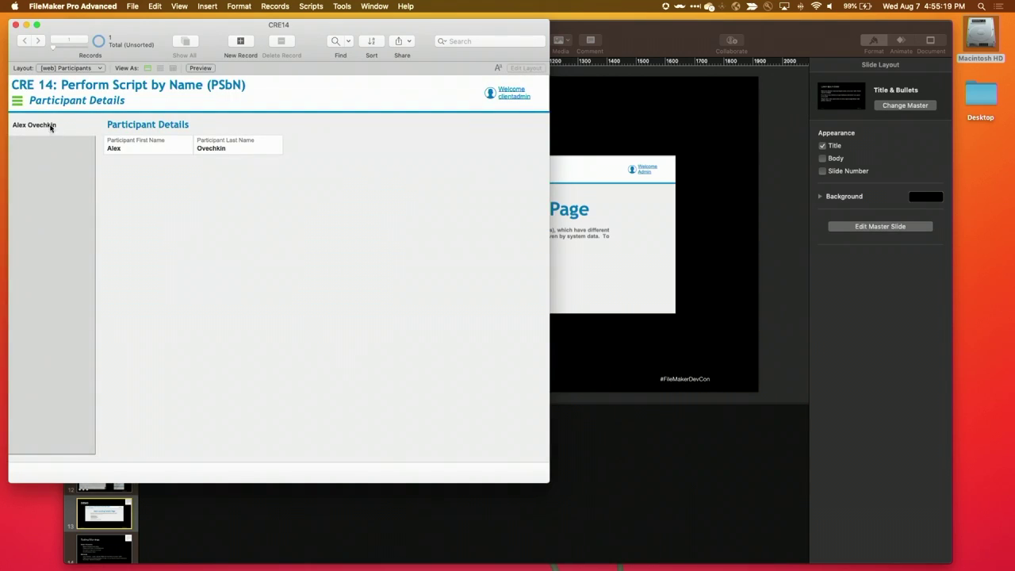
click(17, 101)
click(43, 200)
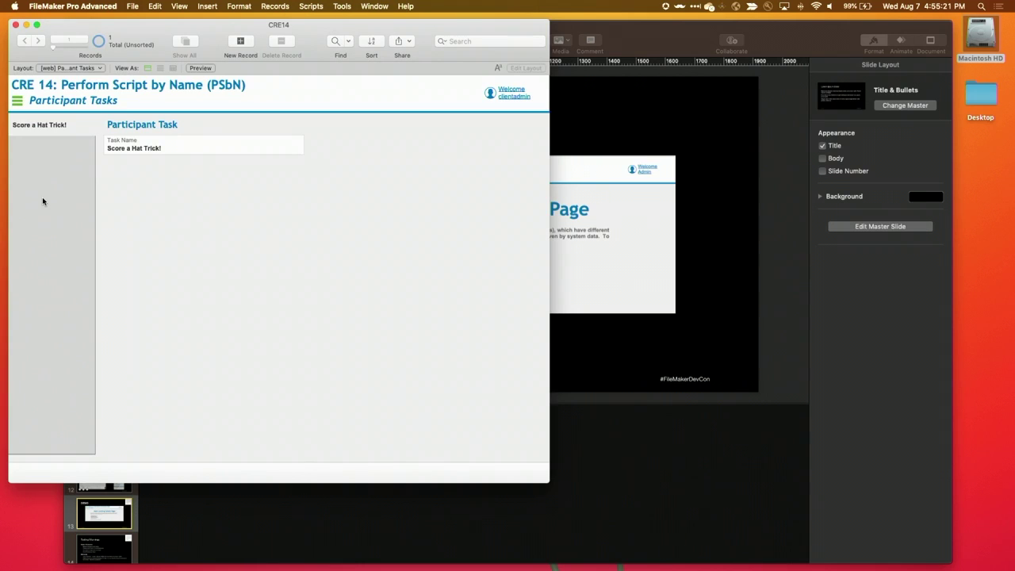
click(17, 101)
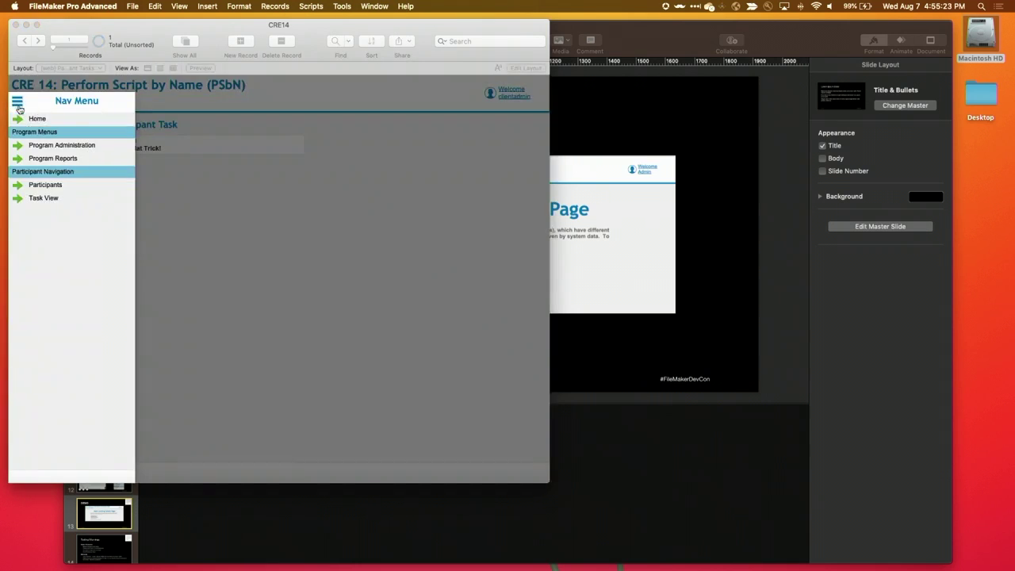
click(43, 121)
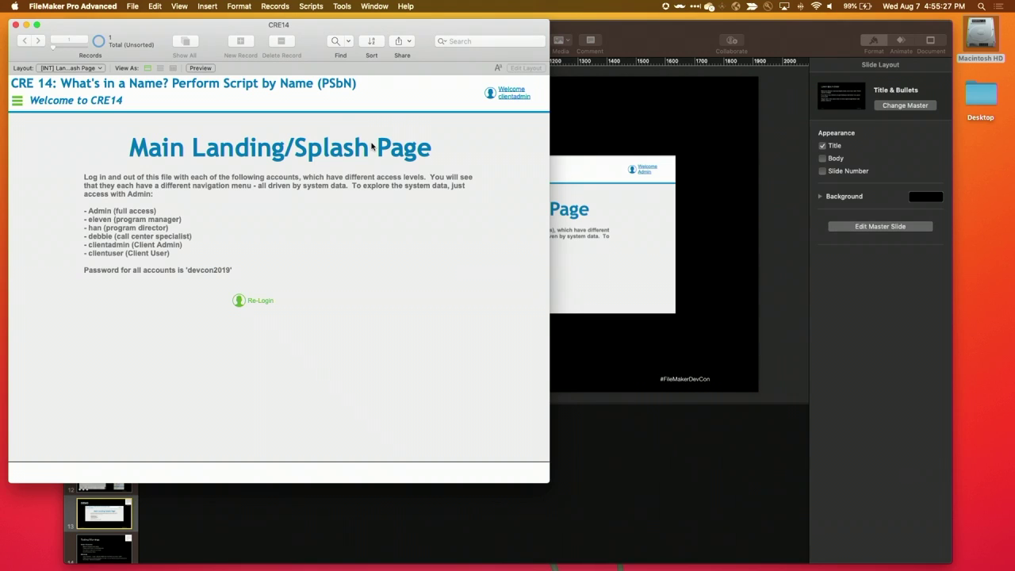
Bring the Keynote deck forward and set the projector to Use As Separate Display
click(600, 114)
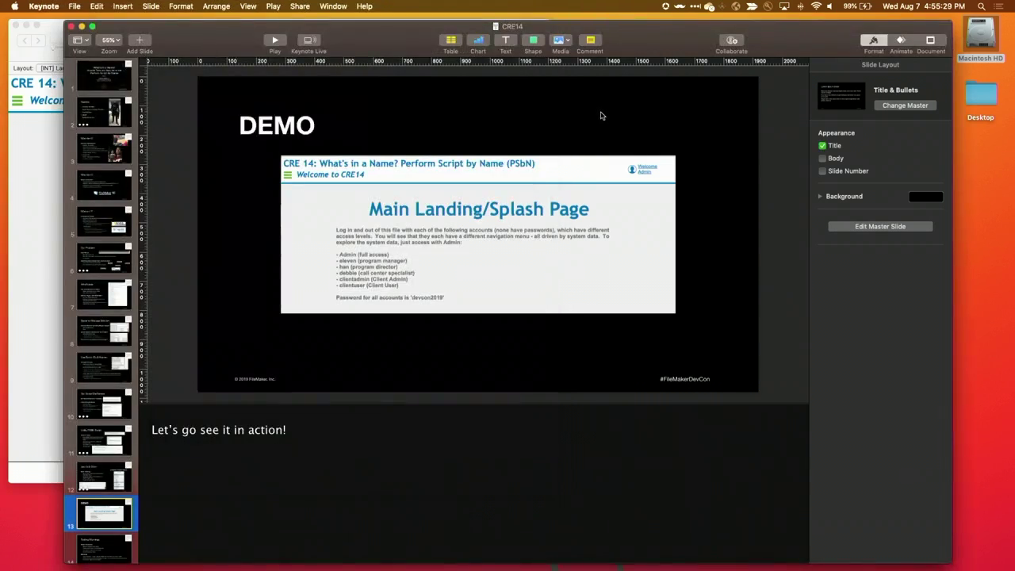
click(784, 8)
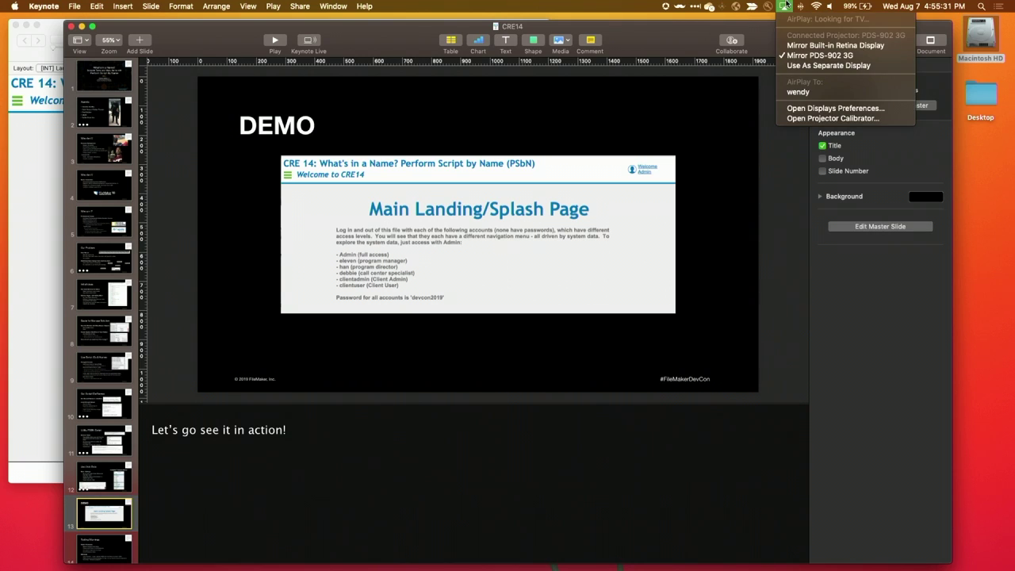